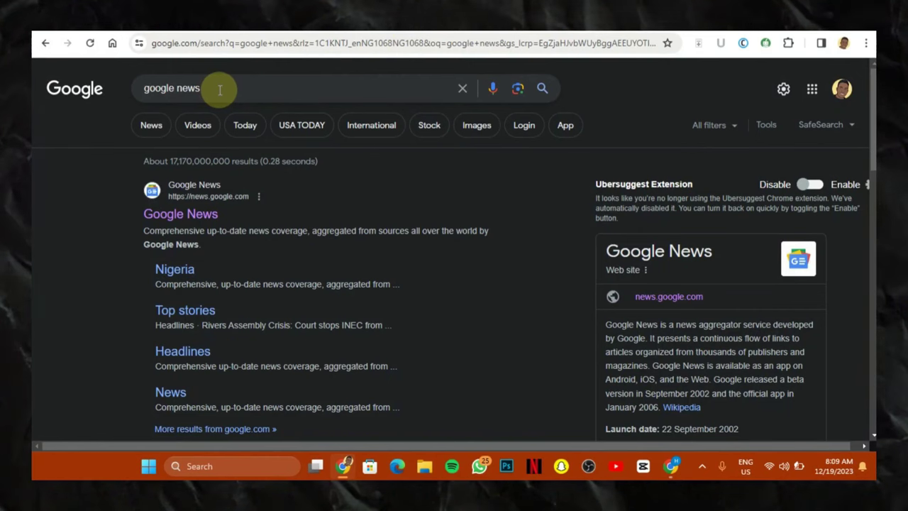
# Step: Search Google for "google news" and open the Google News site from the results
pyautogui.moveTo(220, 88); pyautogui.dragTo(102, 92)
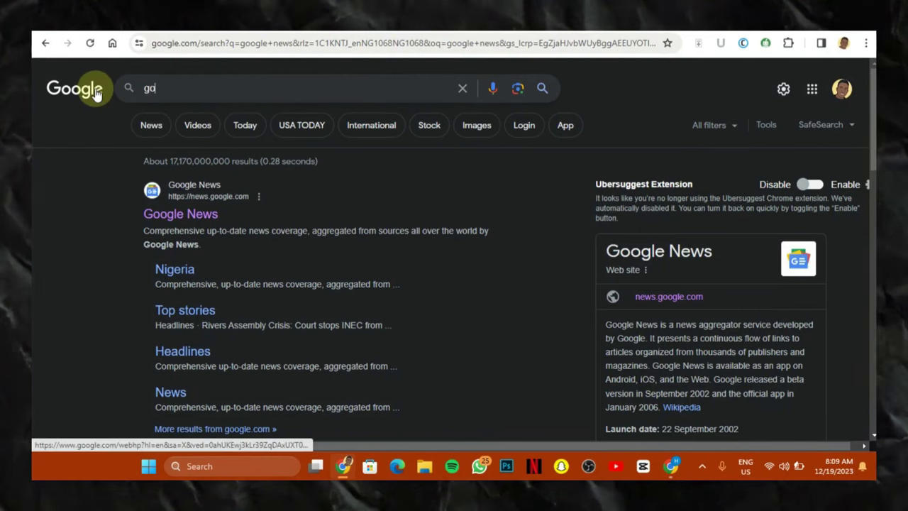
pyautogui.write('google news')
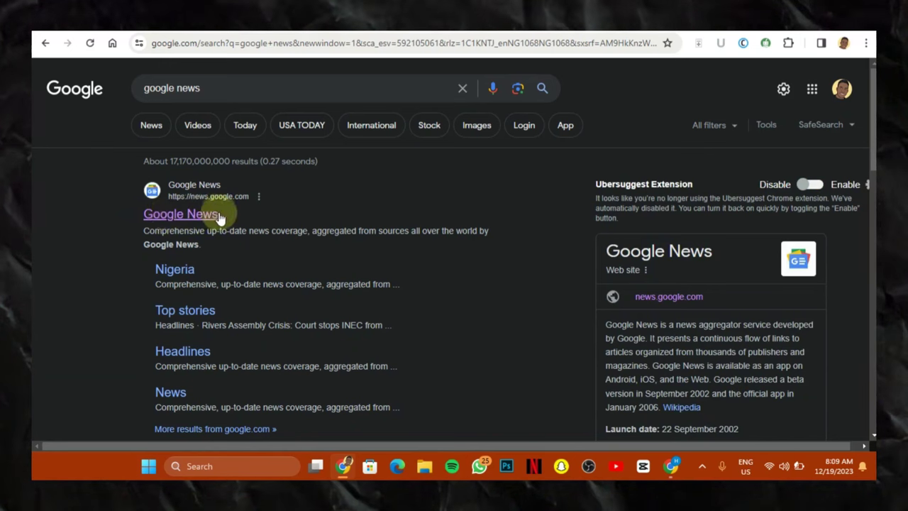
pyautogui.click(180, 213)
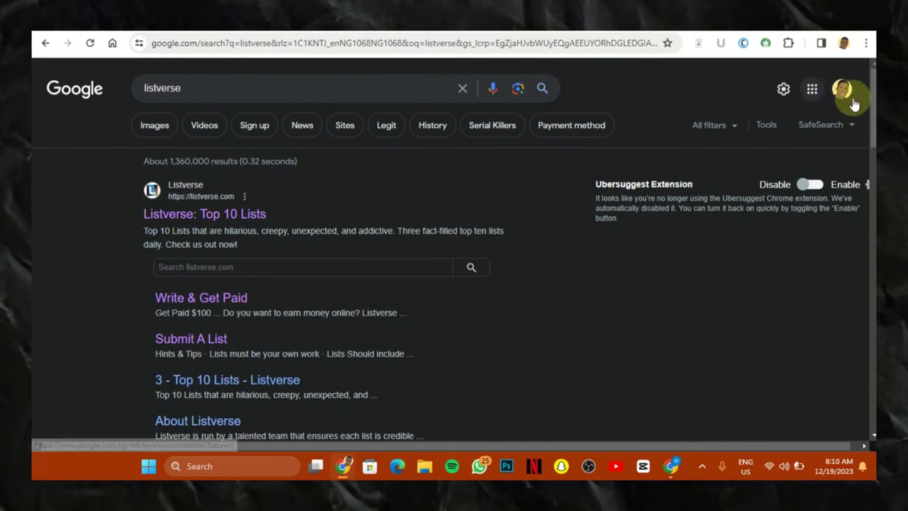
# Step: Look through the Listverse home page, examining the kinds of top 10 lists and editor's picks it publishes
pyautogui.scroll(-3, 865, 99)
pyautogui.scroll(3, 865, 99)
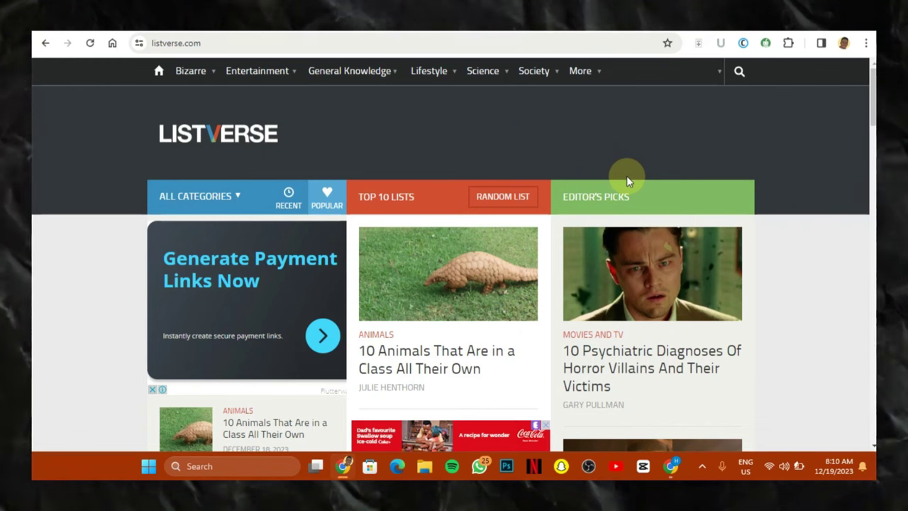
pyautogui.scroll(-3, 841, 120)
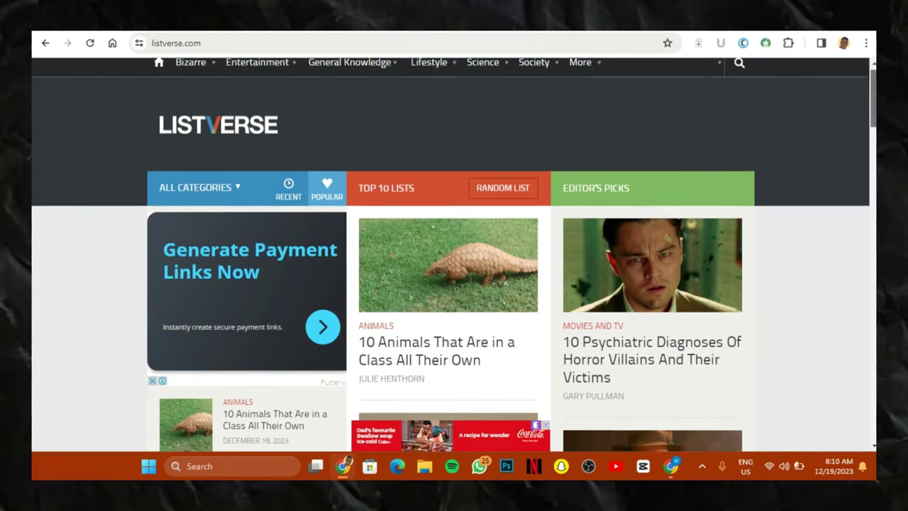
pyautogui.scroll(2, 454, 255)
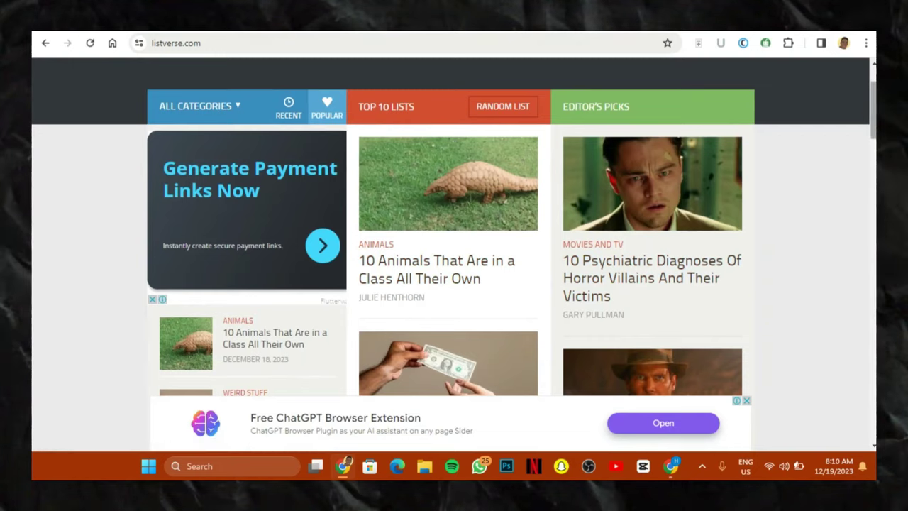
pyautogui.scroll(-2, 561, 275)
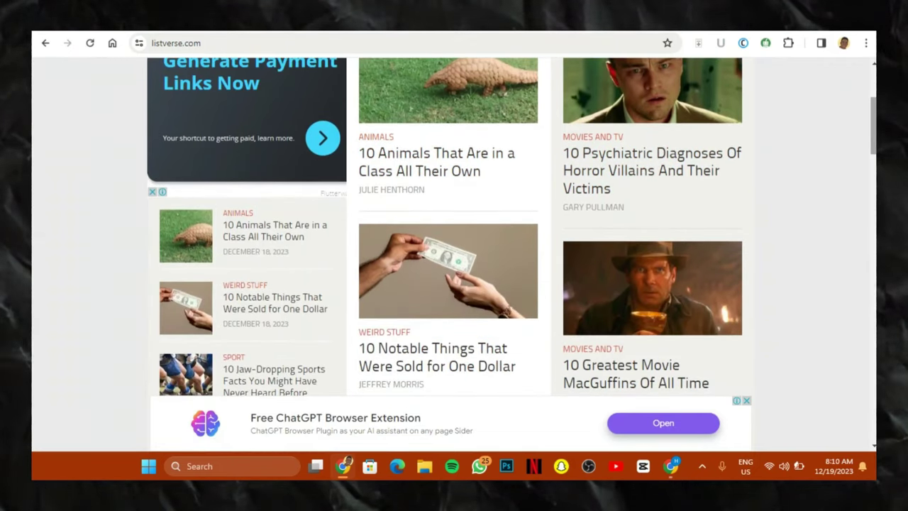
pyautogui.scroll(-3, 516, 389)
pyautogui.scroll(-1, 515, 390)
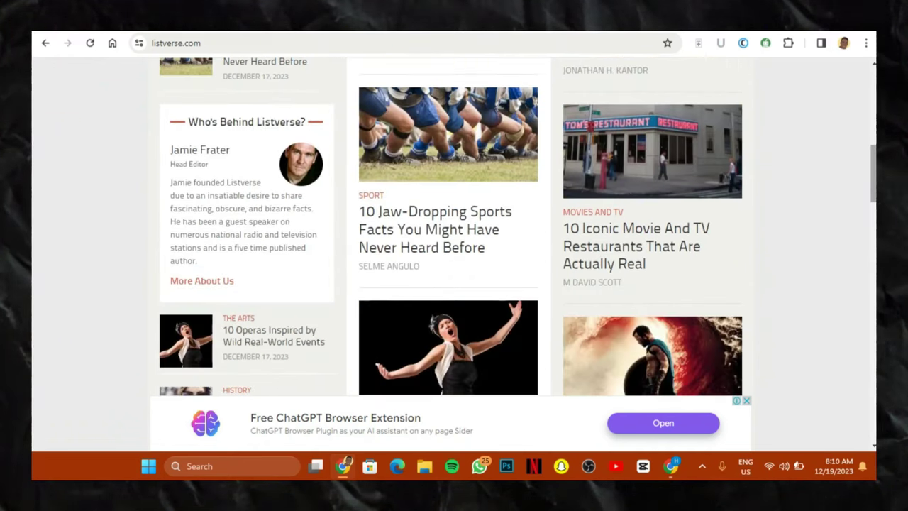
pyautogui.scroll(-4, 448, 241)
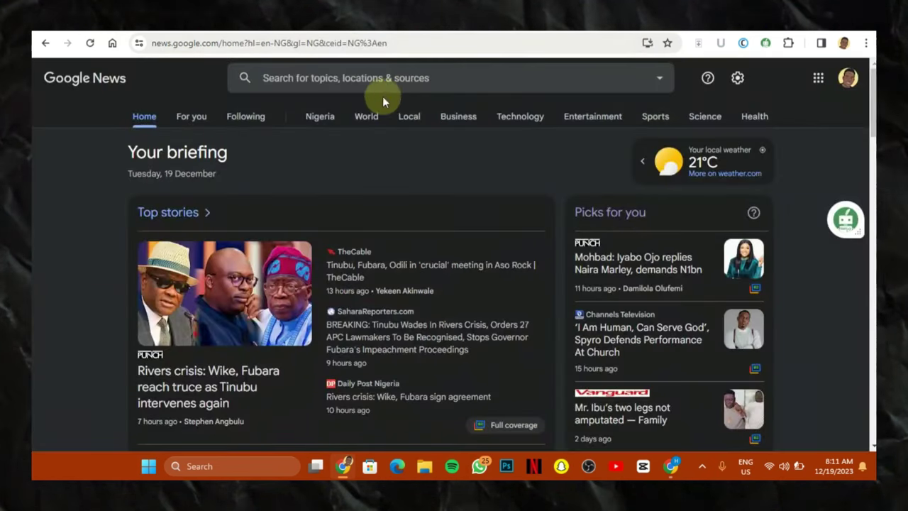
# Step: Search Google News for "top 10"
pyautogui.click(346, 77)
pyautogui.write('t')
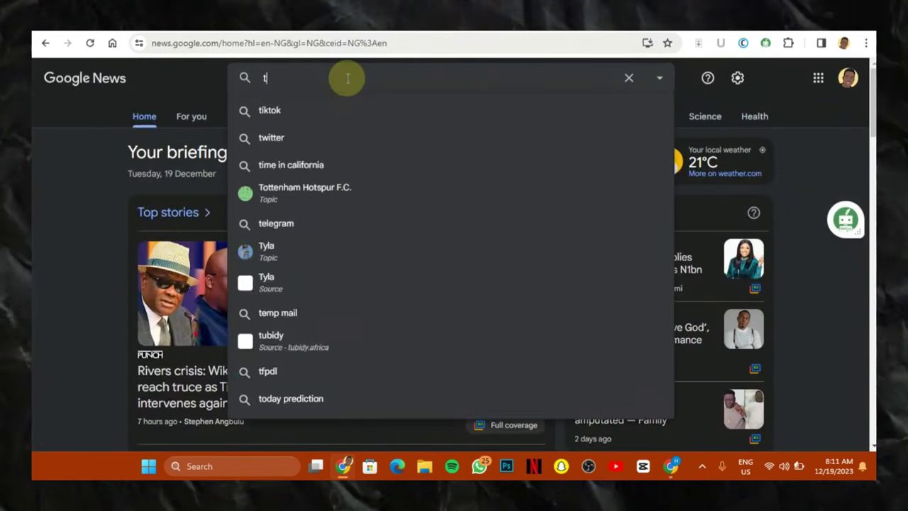
pyautogui.write('op 10')
pyautogui.press('Return')
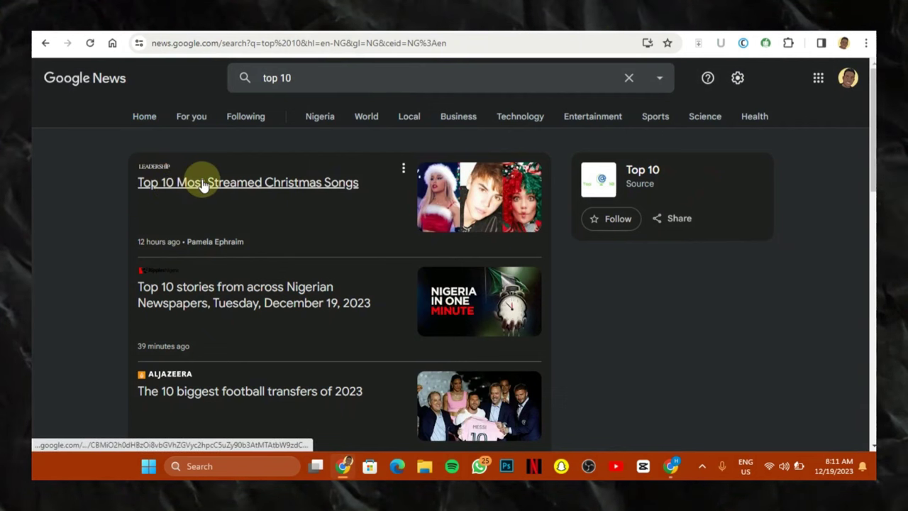
# Step: Open the "Top 10 Most Streamed Christmas Songs" article in a new tab, copy its headline and close the article
pyautogui.rightClick(205, 183)
pyautogui.click(264, 210)
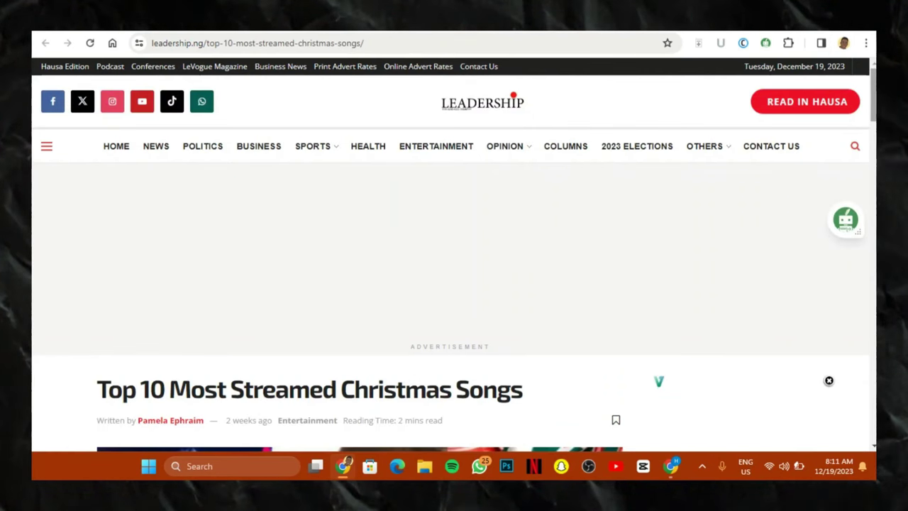
pyautogui.scroll(-3, 478, 277)
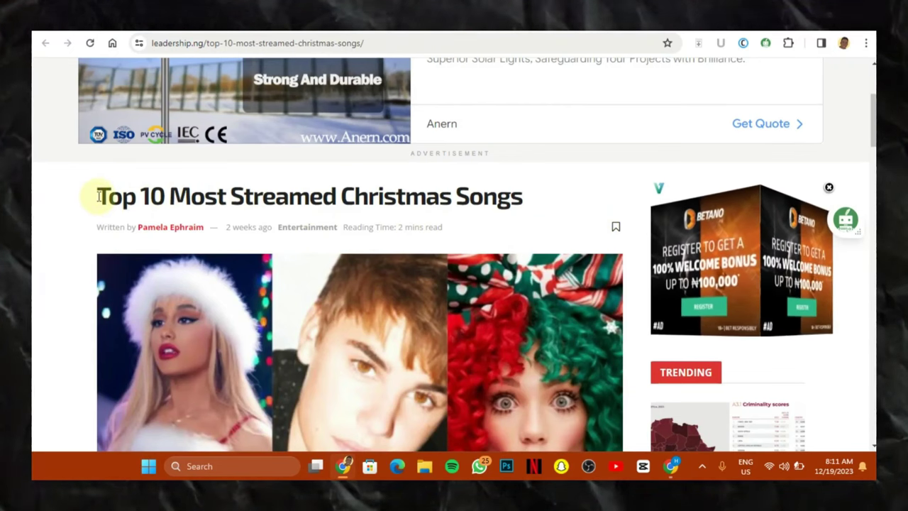
pyautogui.moveTo(98, 196); pyautogui.dragTo(523, 200)
pyautogui.hotkey('ctrl', 'c')
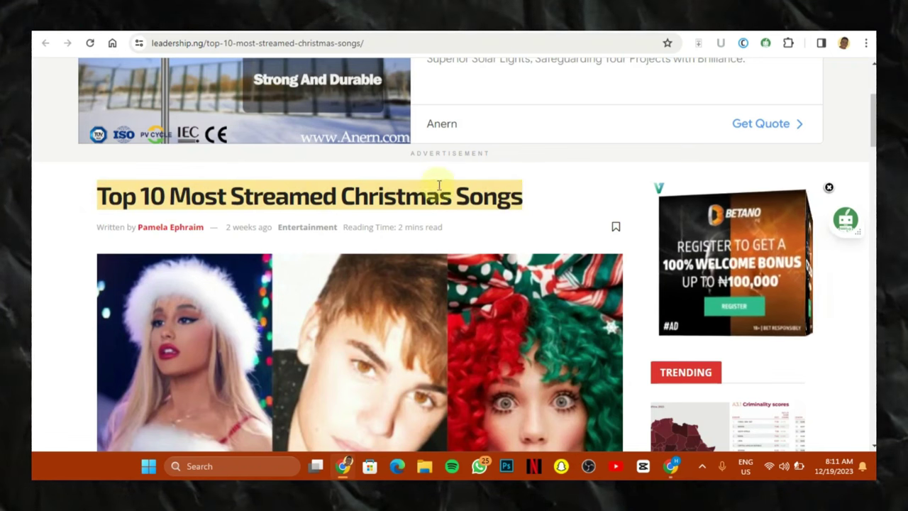
pyautogui.click(531, 198)
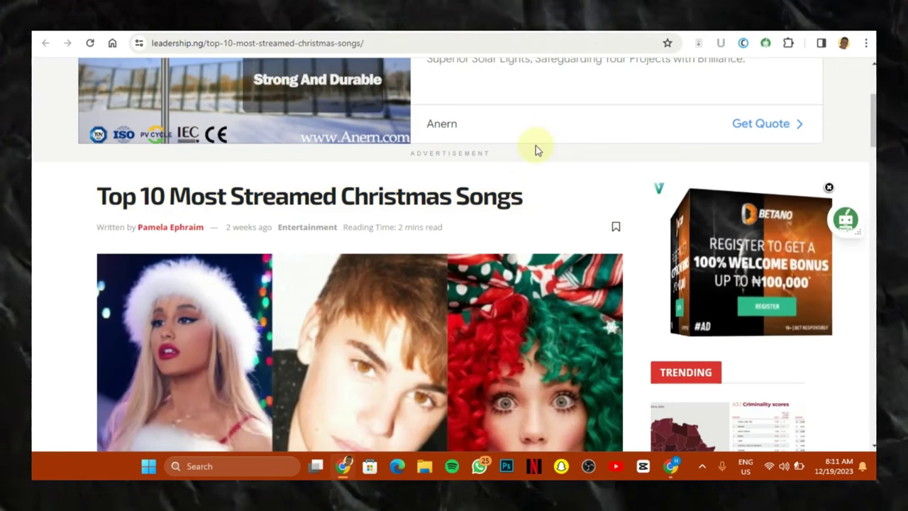
pyautogui.hotkey('ctrl', 'w')
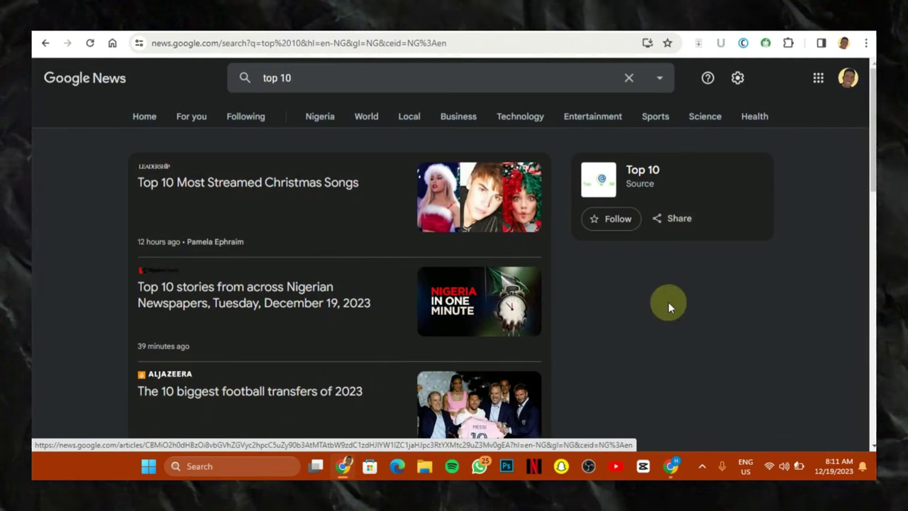
# Step: Switch to ChatGPT and write "I want you to write me a unique and high quality article on -", followed by the copied headline
pyautogui.scroll(-3, 866, 217)
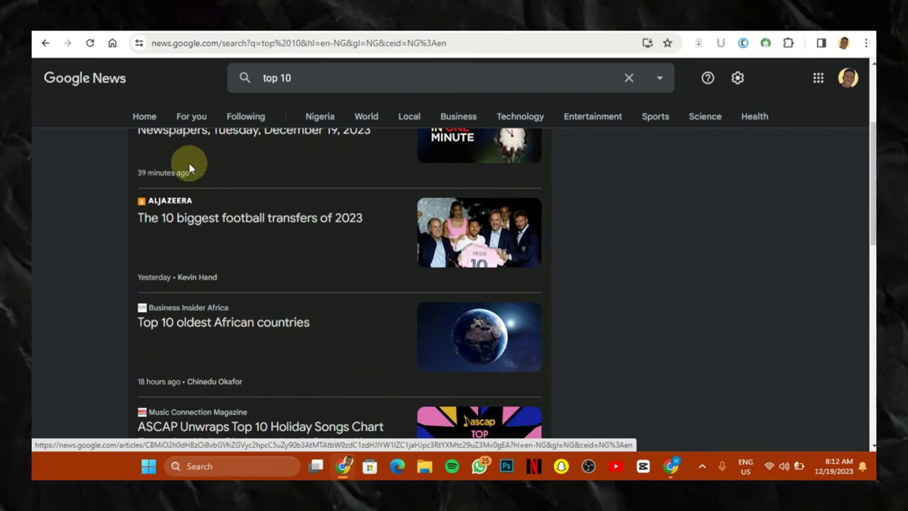
pyautogui.click(69, 43)
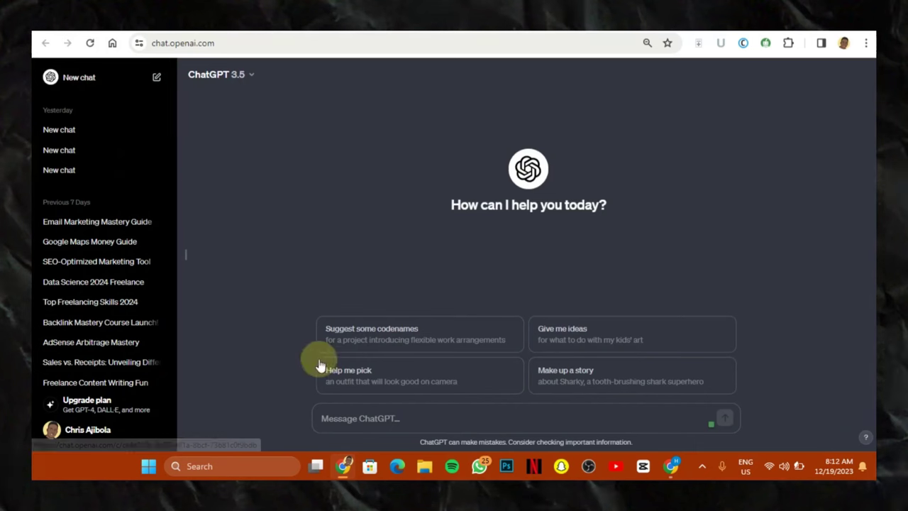
pyautogui.click(362, 420)
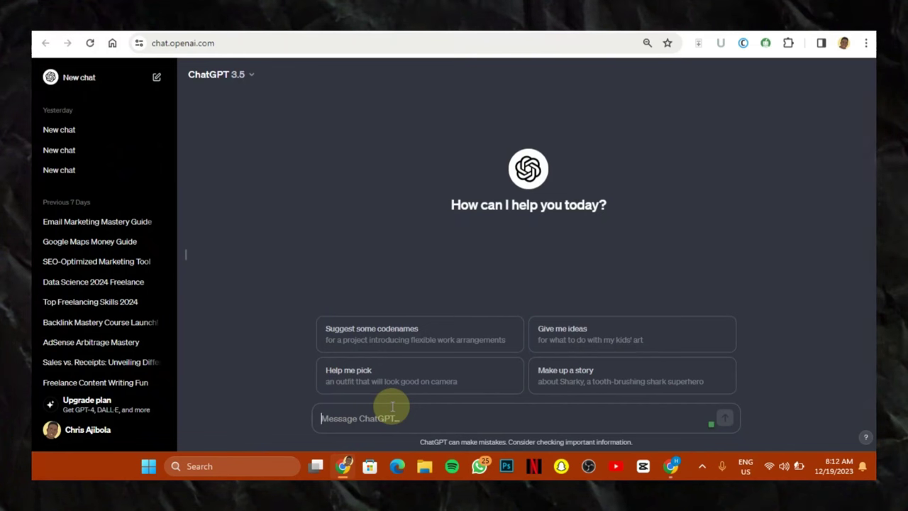
pyautogui.write('I want you to write me a unique and high q')
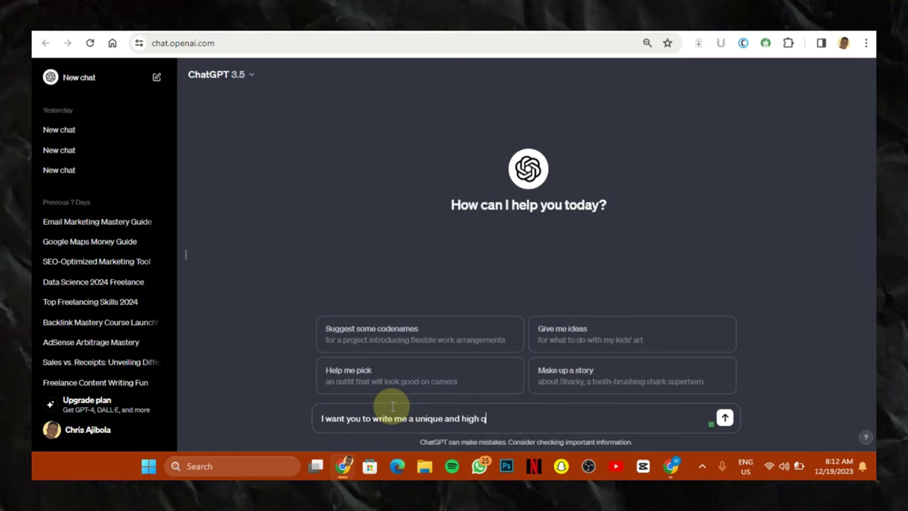
pyautogui.write('uality')
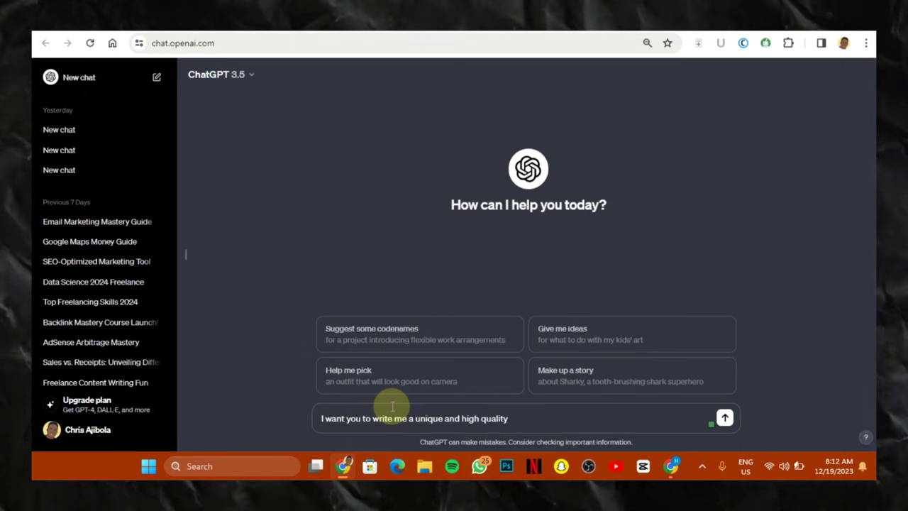
pyautogui.write(' article')
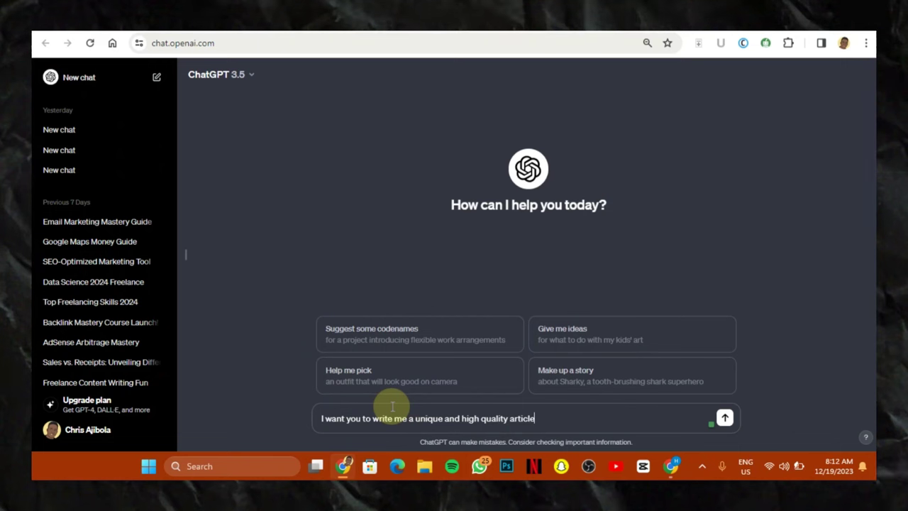
pyautogui.write(' on ')
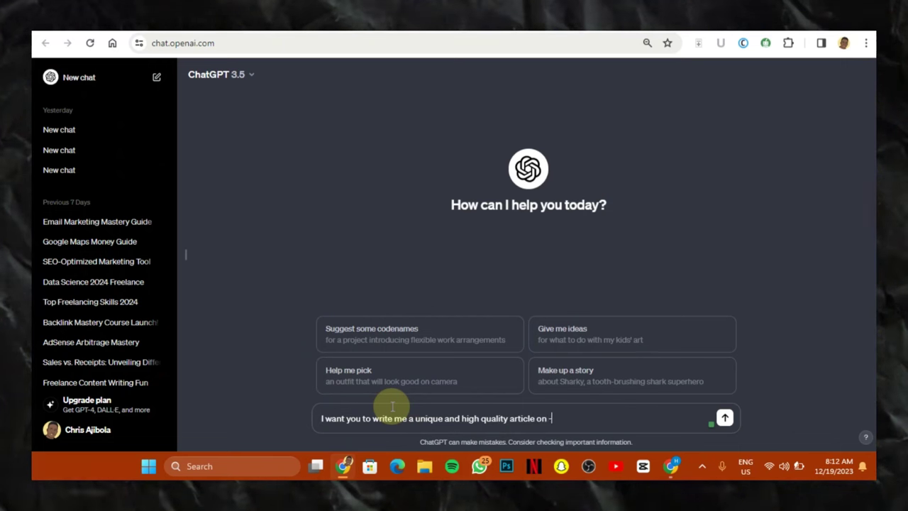
pyautogui.write('-')
pyautogui.hotkey('ctrl', 'v')
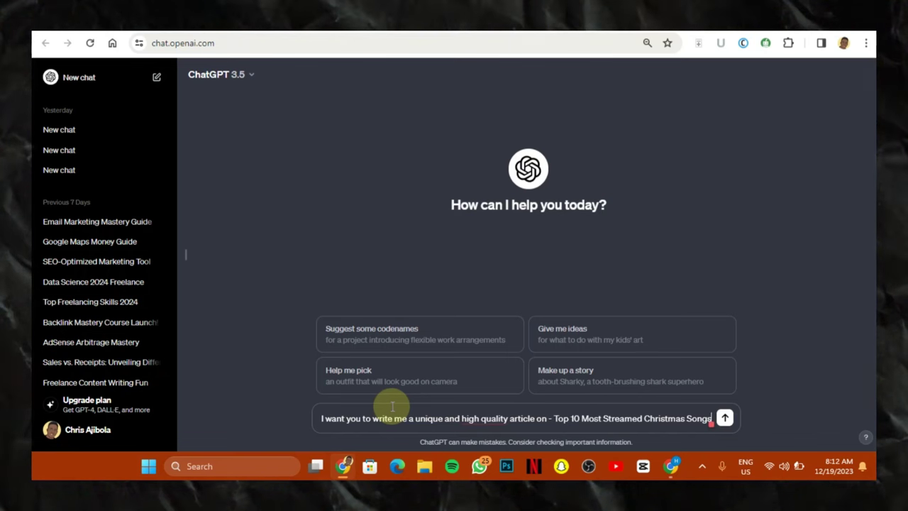
# Step: Extend the prompt with ", and I want you to make this article very informationa and uptodate." and send it
pyautogui.write(', and I want you to make this are')
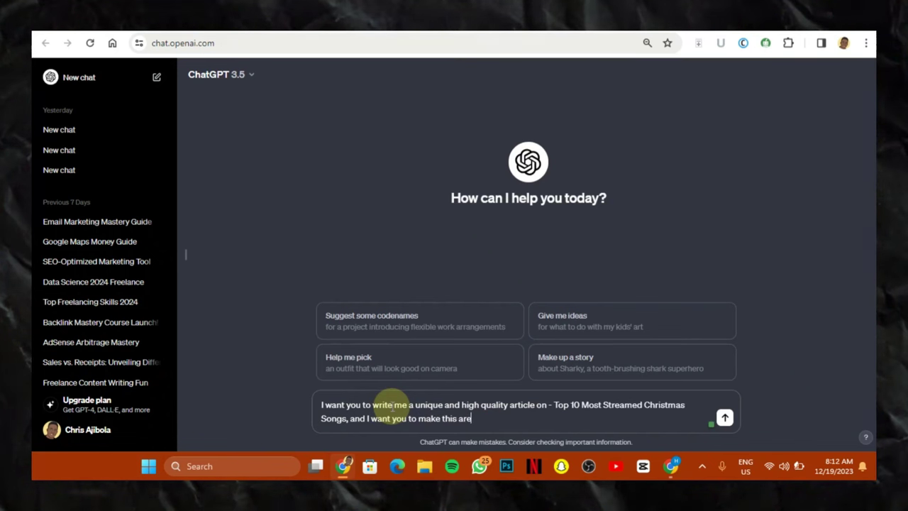
pyautogui.press('BackSpace')
pyautogui.press('BackSpace')
pyautogui.press('BackSpace')
pyautogui.press('BackSpace')
pyautogui.press('BackSpace')
pyautogui.write('icle v ery i forma')
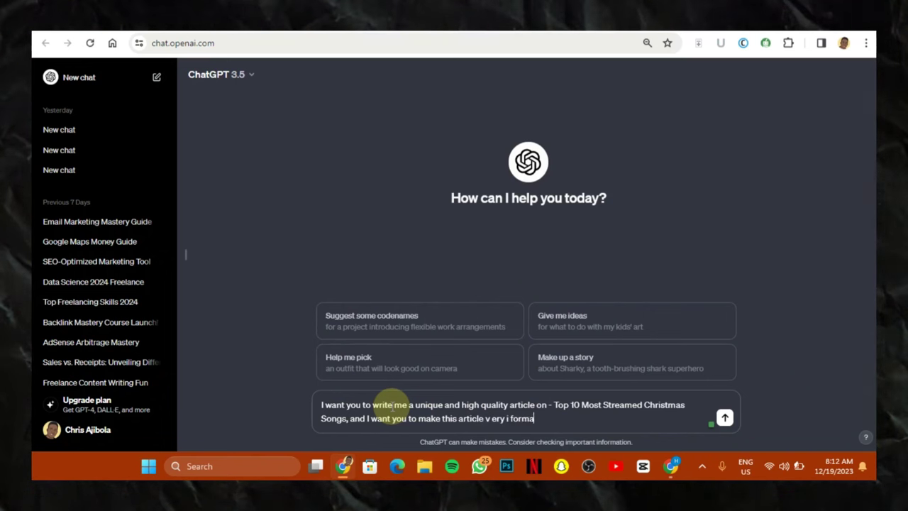
pyautogui.press('BackSpace')
pyautogui.press('BackSpace')
pyautogui.press('BackSpace')
pyautogui.press('BackSpace')
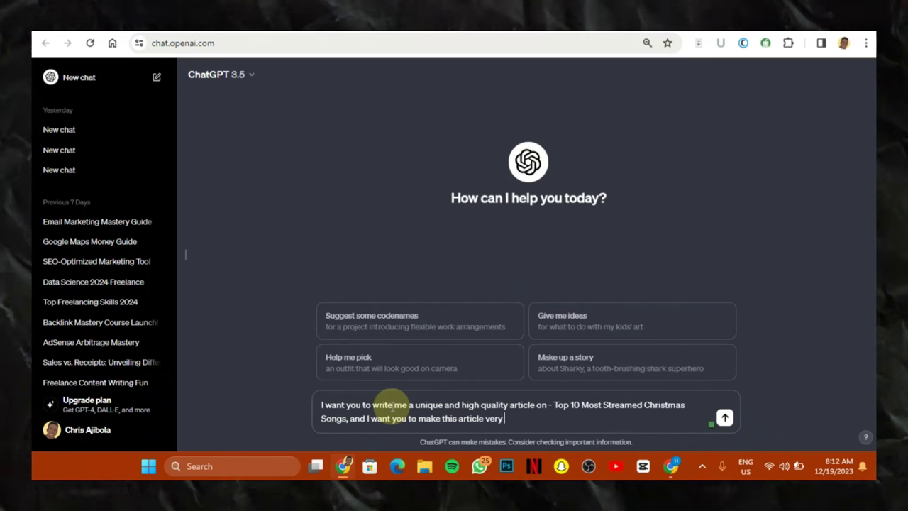
pyautogui.write('na')
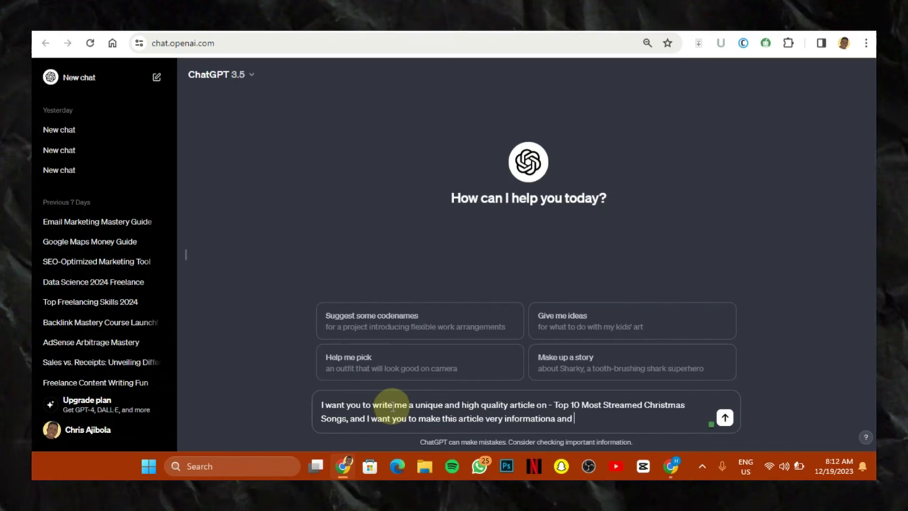
pyautogui.write(' and up')
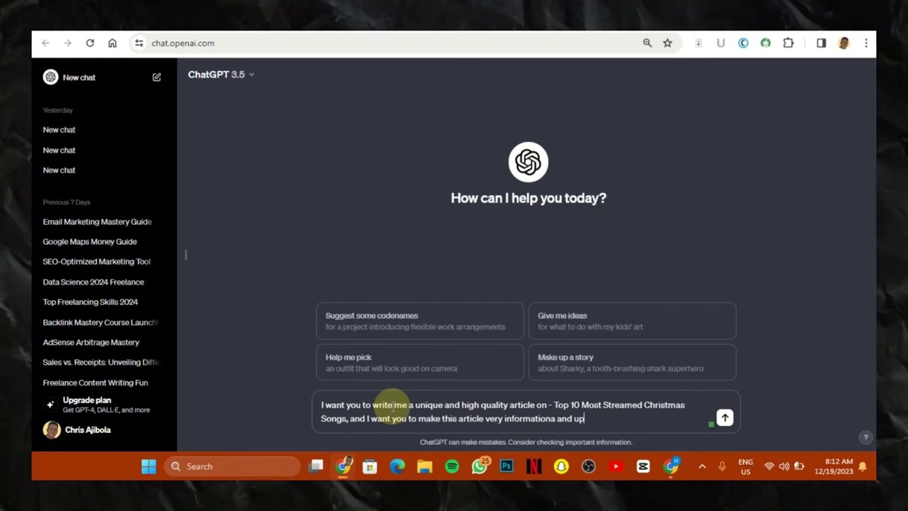
pyautogui.write('todate.')
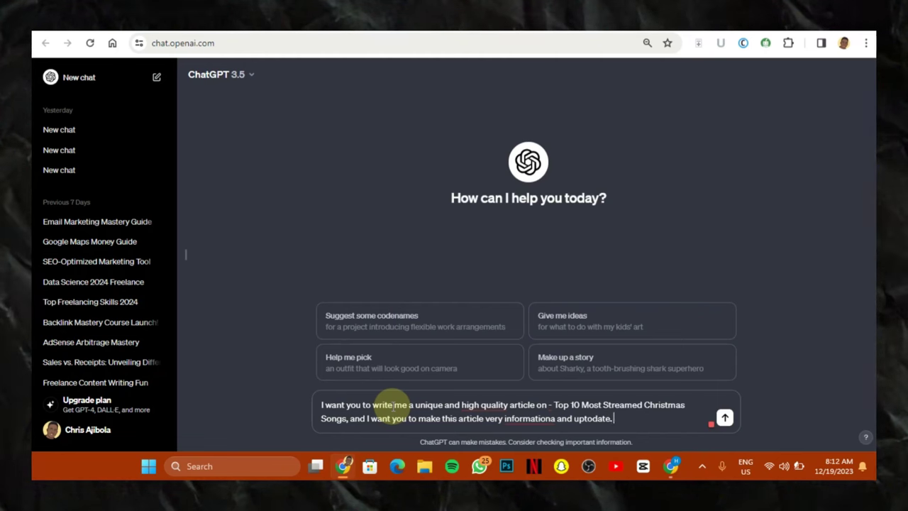
pyautogui.press('Return')
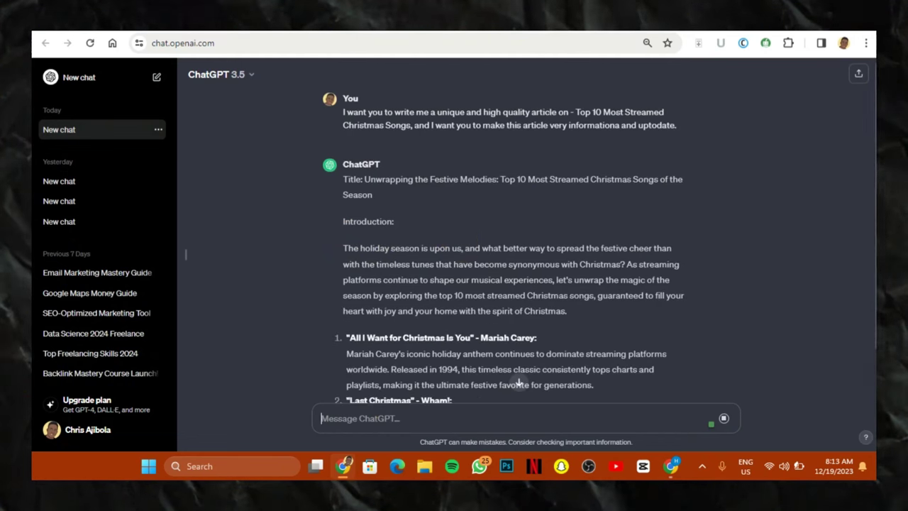
# Step: Review the generated Christmas songs article, from its title and introduction through the numbered song entries
pyautogui.moveTo(874, 94); pyautogui.dragTo(872, 186)
pyautogui.click(700, 251)
pyautogui.scroll(-3, 518, 383)
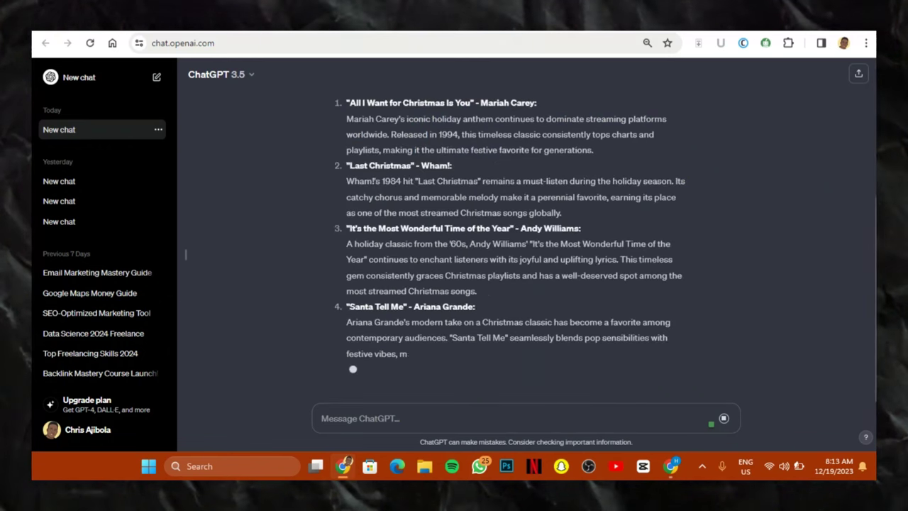
pyautogui.scroll(3, 519, 383)
pyautogui.scroll(2, 640, 140)
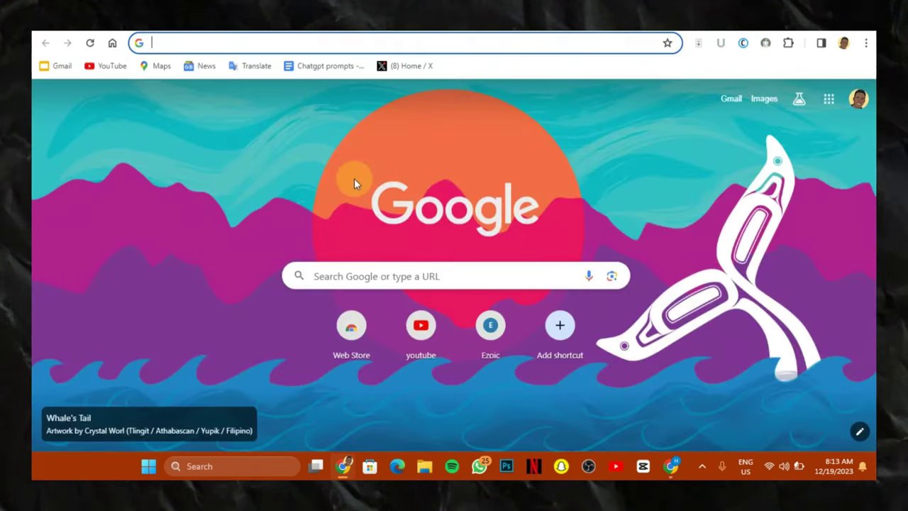
# Step: Search for "google docs" in a new browser tab
pyautogui.write('google ')
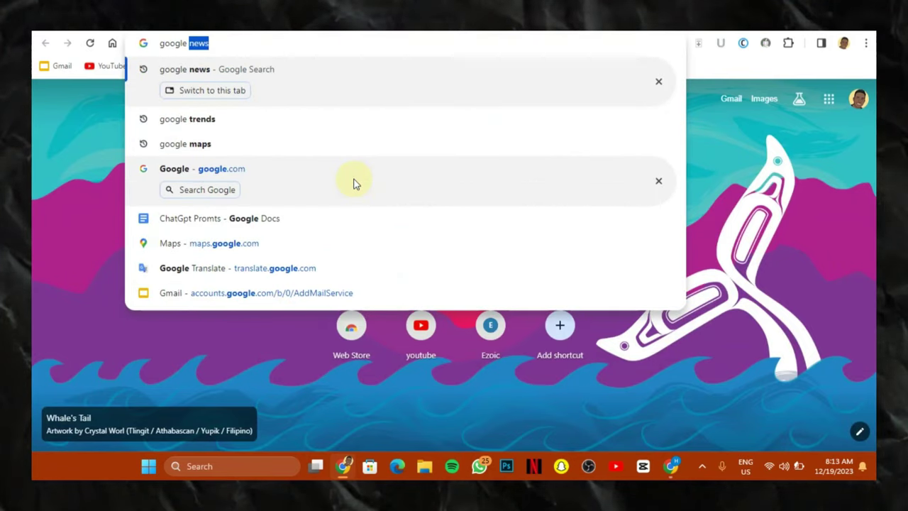
pyautogui.write('docs')
pyautogui.press('Return')
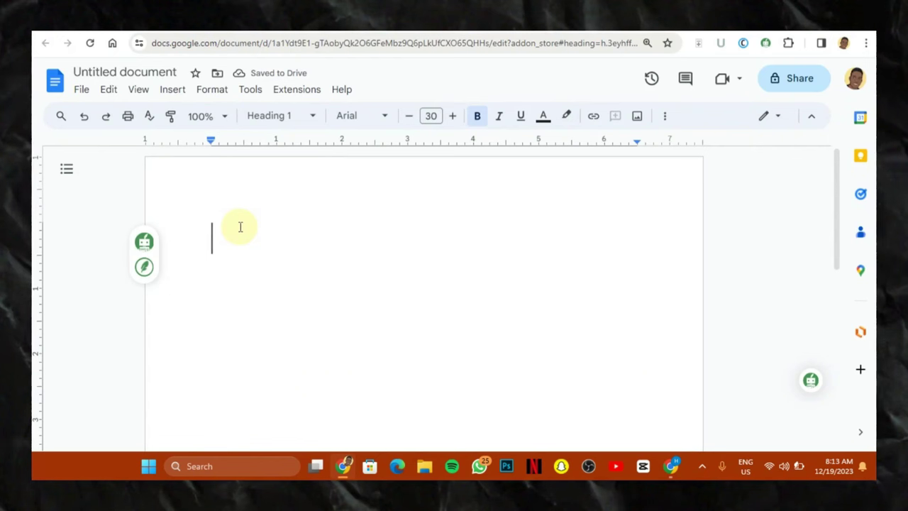
# Step: Paste the headline "Top 10 Most Streamed Christmas Songs" into the document, apply the Title style, and start a new line below it
pyautogui.hotkey('ctrl', 'v')
pyautogui.press('Return')
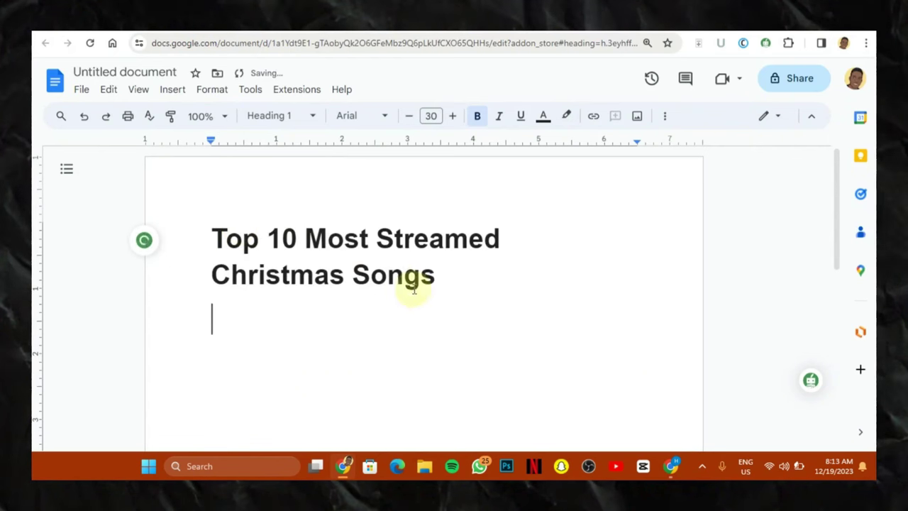
pyautogui.moveTo(425, 277); pyautogui.dragTo(177, 251)
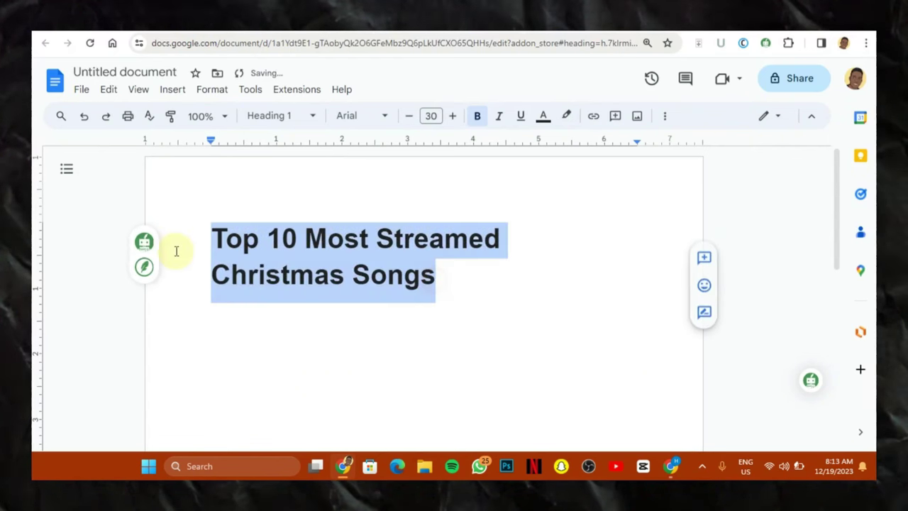
pyautogui.click(266, 116)
pyautogui.click(298, 183)
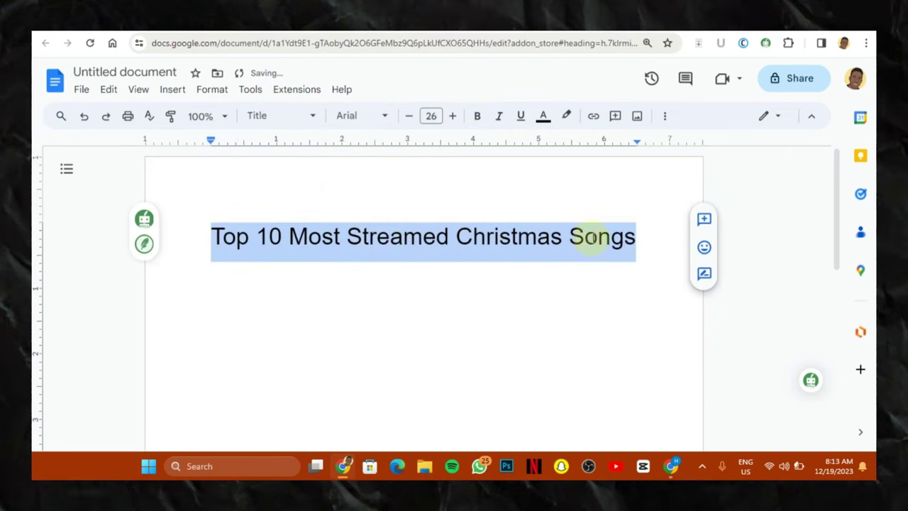
pyautogui.click(635, 235)
pyautogui.press('Return')
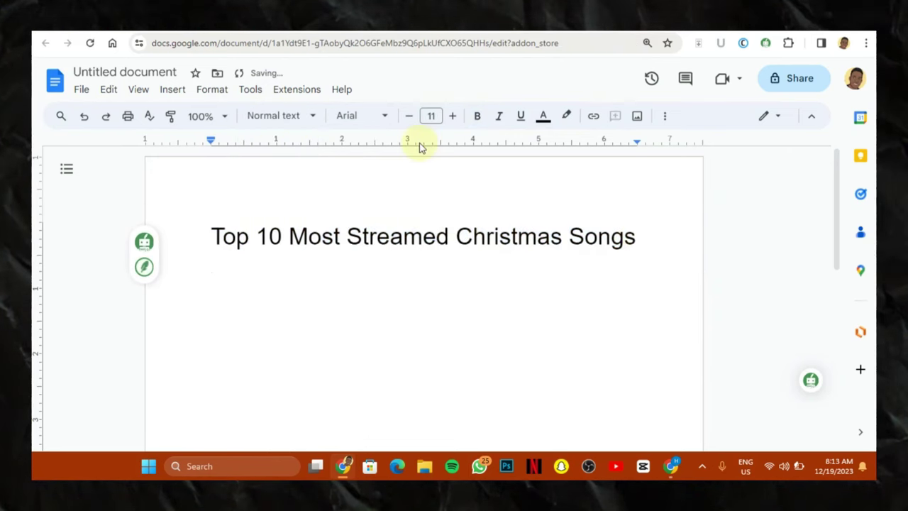
# Step: Copy the ChatGPT article from the introduction text through the conclusion and paste it beneath the title in Google Docs
pyautogui.click(319, 32)
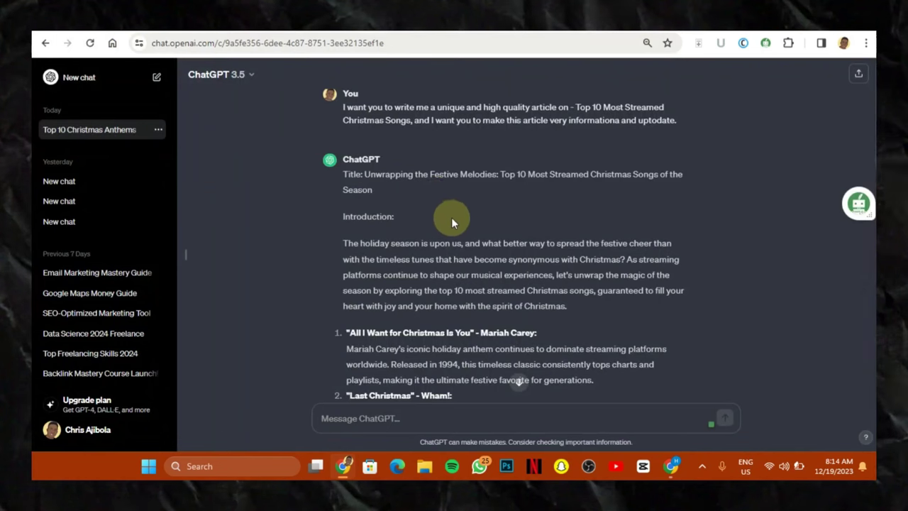
pyautogui.moveTo(345, 243); pyautogui.dragTo(602, 365)
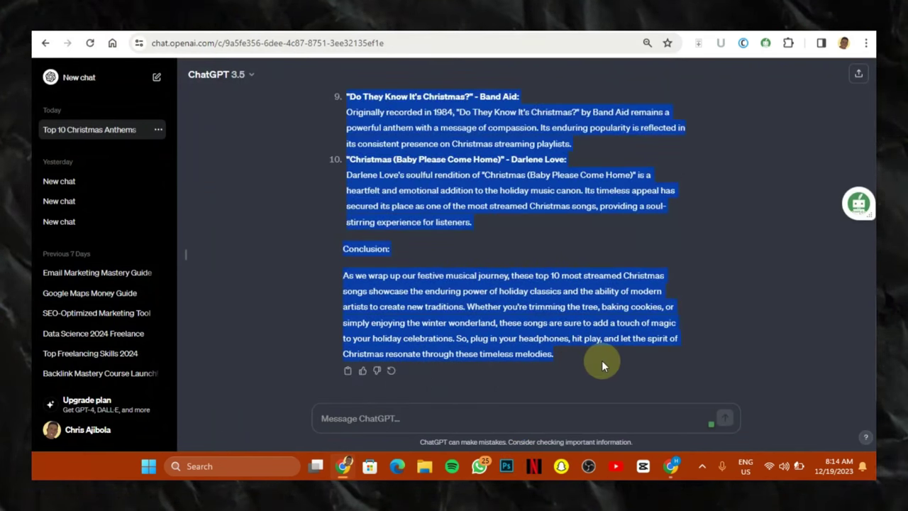
pyautogui.hotkey('ctrl', 'Tab')
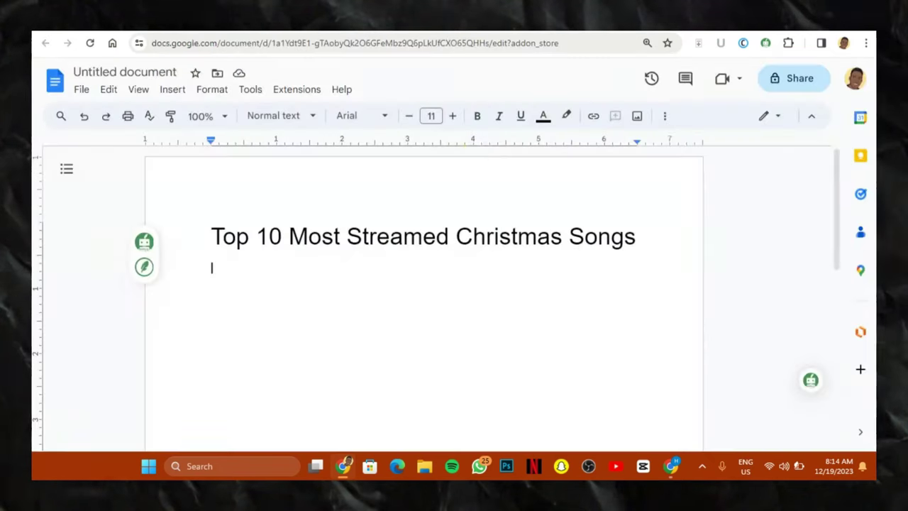
pyautogui.rightClick(221, 266)
pyautogui.click(294, 290)
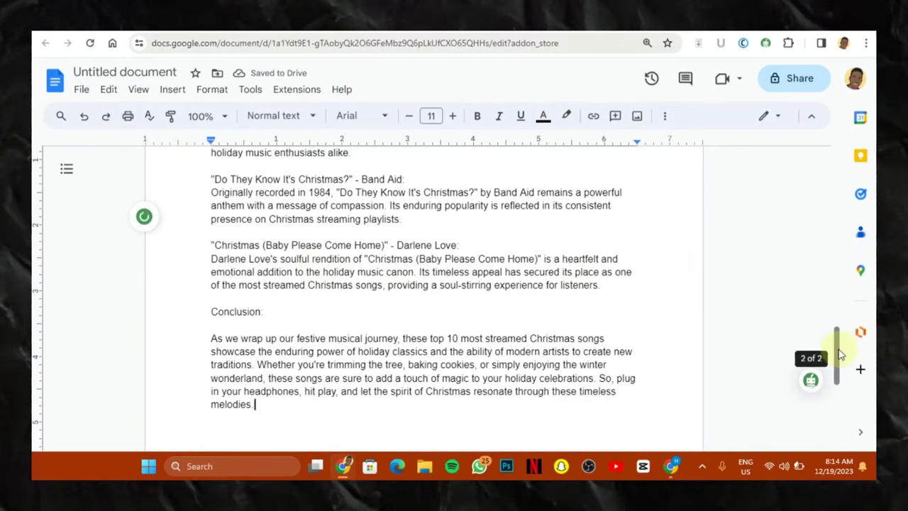
# Step: Remove the colon from the "All I Want for Christmas Is You" line and format it as Heading 2 directly above its paragraph
pyautogui.moveTo(839, 355); pyautogui.dragTo(835, 167)
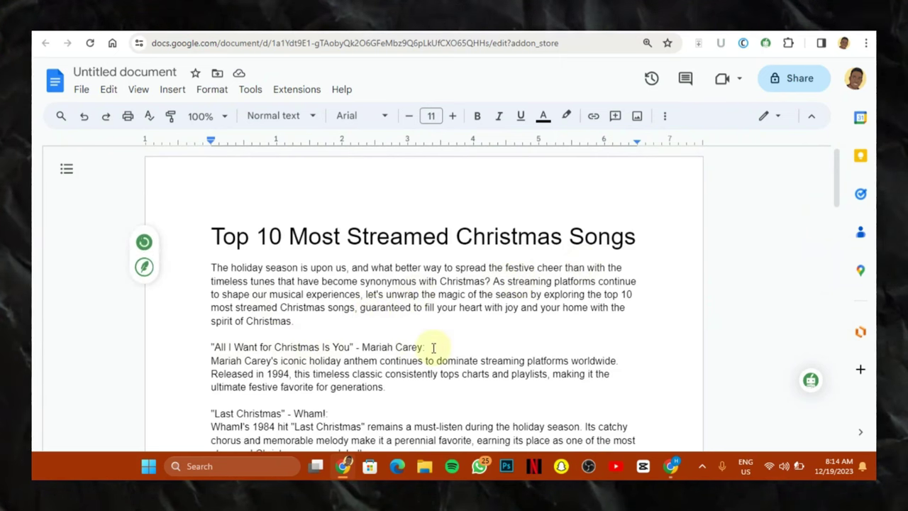
pyautogui.press('BackSpace')
pyautogui.press('Return')
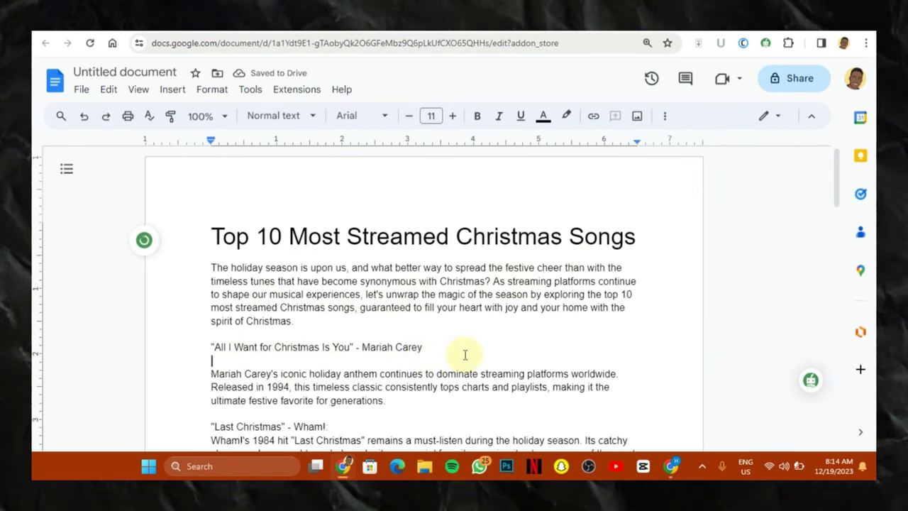
pyautogui.scroll(-2, 838, 177)
pyautogui.click(276, 116)
pyautogui.click(303, 341)
pyautogui.click(376, 275)
pyautogui.hotkey('ctrl', 'alt', '2')
pyautogui.click(383, 305)
pyautogui.press('Delete')
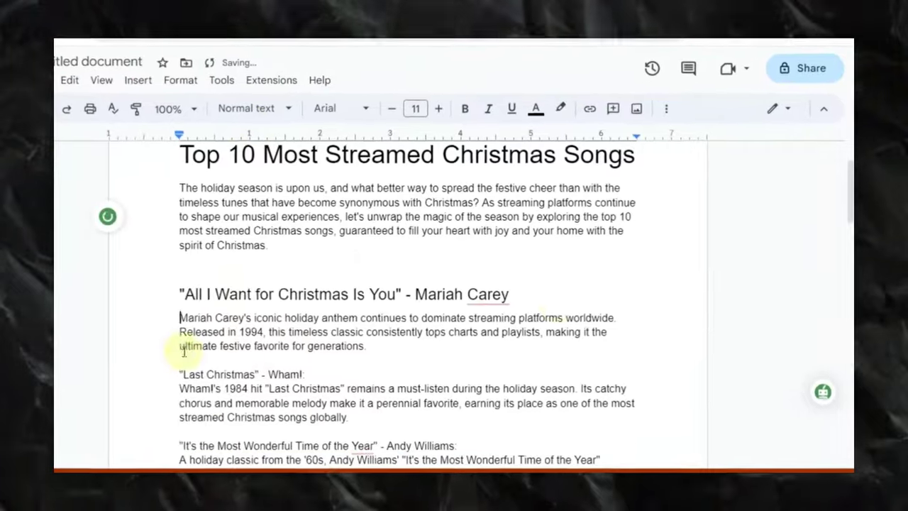
# Step: Format the "Last Christmas" and "It's the Most Wonderful Time of the Year" lines as Heading 2 and remove their trailing colons
pyautogui.click(314, 381)
pyautogui.hotkey('ctrl', 'alt', '2')
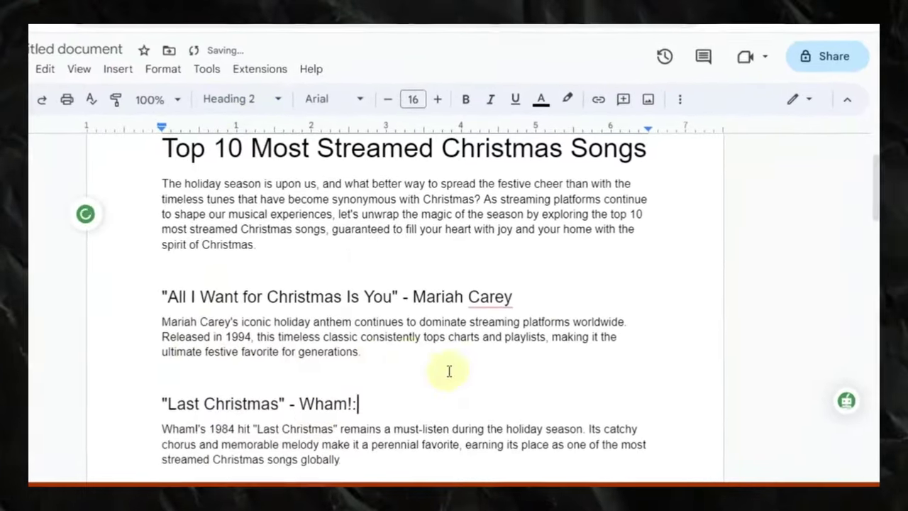
pyautogui.press('BackSpace')
pyautogui.scroll(-3, 858, 188)
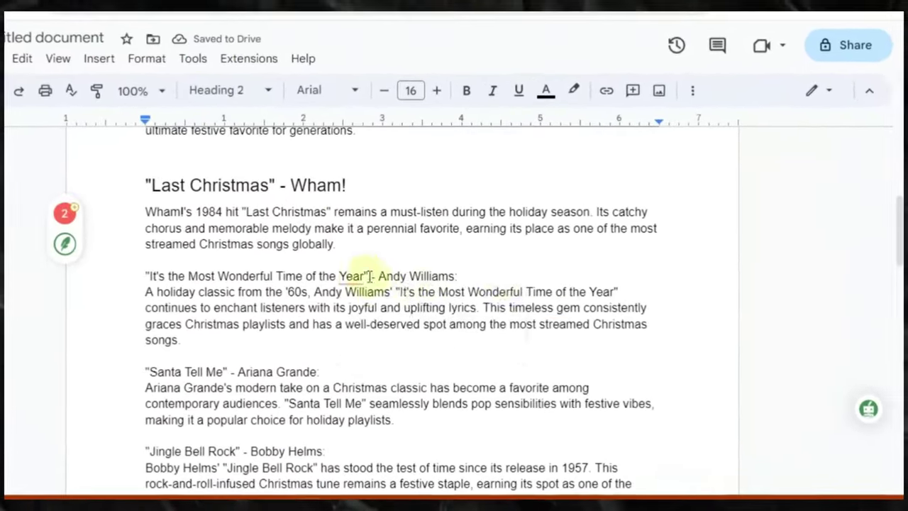
pyautogui.click(466, 270)
pyautogui.hotkey('ctrl', 'alt', '2')
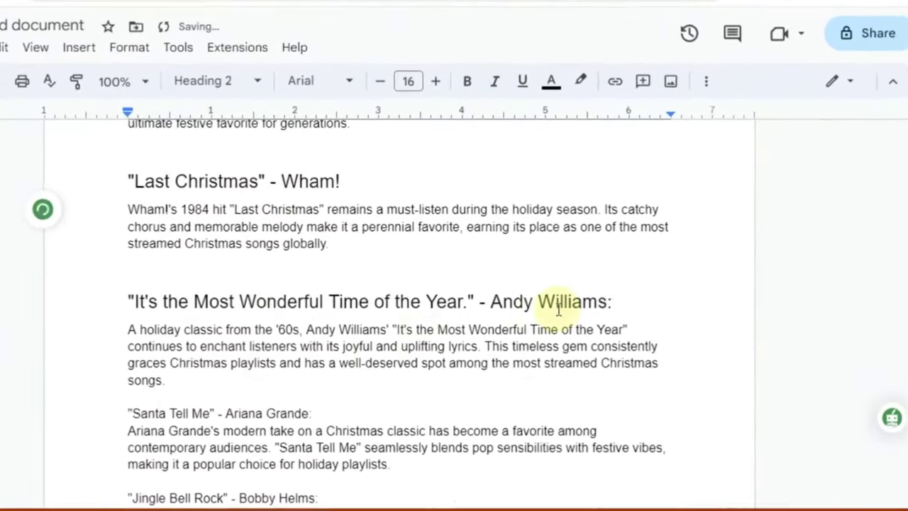
pyautogui.press('BackSpace')
# Step: Format the "Santa Tell Me" and "Jingle Bell Rock" song lines as Heading 2
pyautogui.click(339, 412)
pyautogui.click(206, 80)
pyautogui.click(274, 399)
pyautogui.scroll(-3, 336, 290)
pyautogui.click(336, 290)
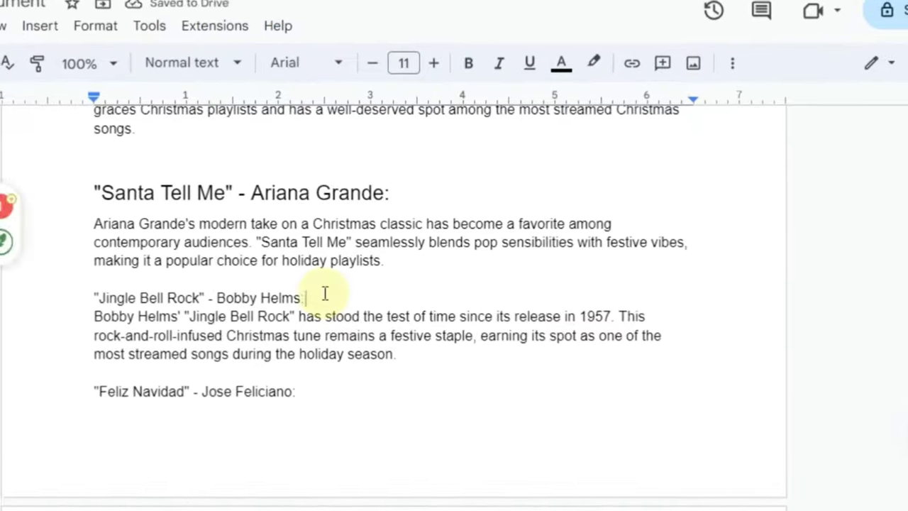
pyautogui.click(192, 62)
pyautogui.click(243, 385)
# Step: Format the "Feliz Navidad" and "Rockin' Around the Christmas Tree" lines as Heading 2, removing the latter's trailing colon
pyautogui.scroll(-3, 355, 284)
pyautogui.click(294, 175)
pyautogui.click(191, 63)
pyautogui.click(205, 397)
pyautogui.click(401, 324)
pyautogui.click(213, 62)
pyautogui.click(196, 400)
pyautogui.press('BackSpace')
# Step: Format the "Mistletoe" and "Do They Know It's Christmas?" lines as Heading 2 and remove their trailing colons
pyautogui.scroll(-3, 203, 208)
pyautogui.click(132, 362)
pyautogui.hotkey('ctrl', 'alt', '2')
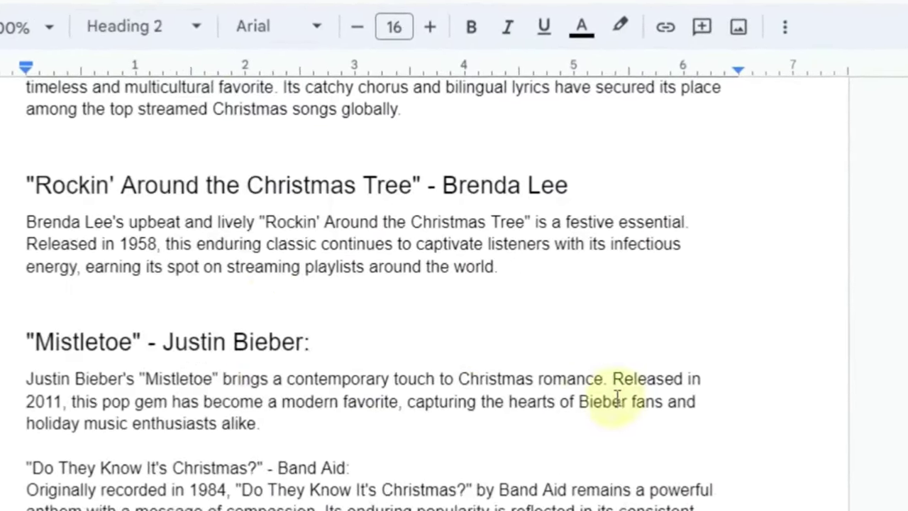
pyautogui.press('BackSpace')
pyautogui.scroll(-2, 496, 369)
pyautogui.click(405, 348)
pyautogui.press('BackSpace')
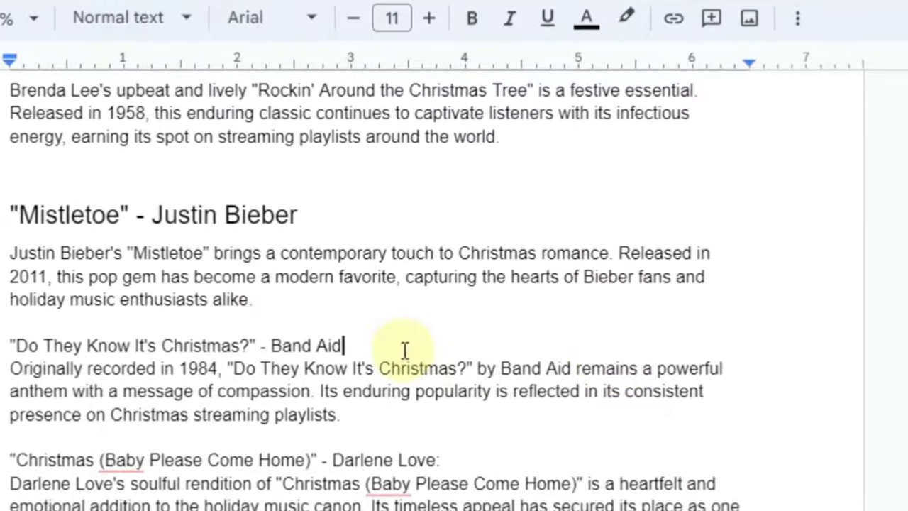
pyautogui.click(135, 26)
pyautogui.click(203, 405)
pyautogui.scroll(-5, 668, 466)
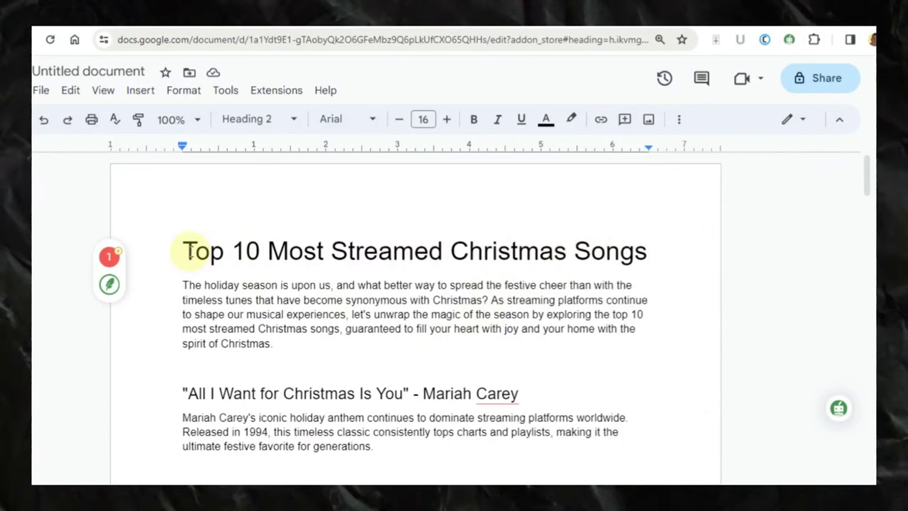
# Step: Select the entire article, and open Listverse's Write & Get Paid page to read its payment terms and rules
pyautogui.moveTo(183, 252); pyautogui.dragTo(191, 253)
pyautogui.hotkey('ctrl', 'a')
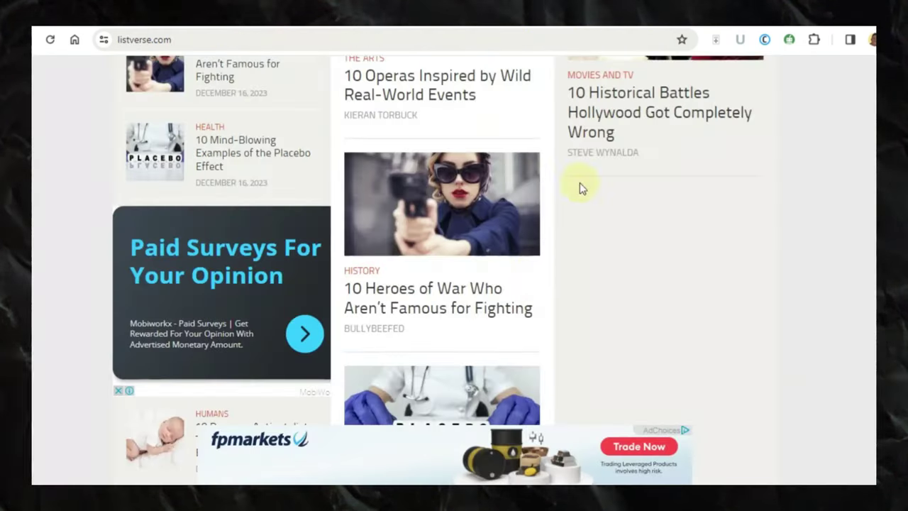
pyautogui.hotkey('ctrl', 'Tab')
pyautogui.scroll(-15, 842, 242)
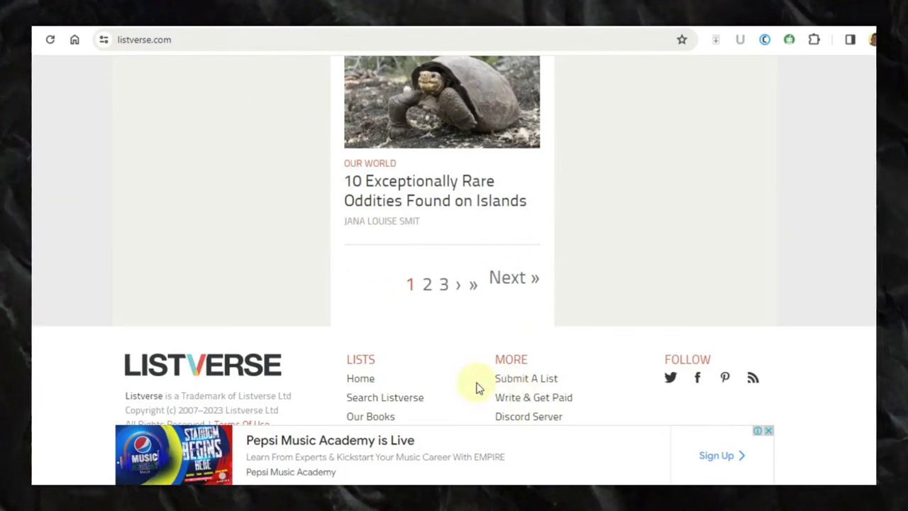
pyautogui.click(535, 399)
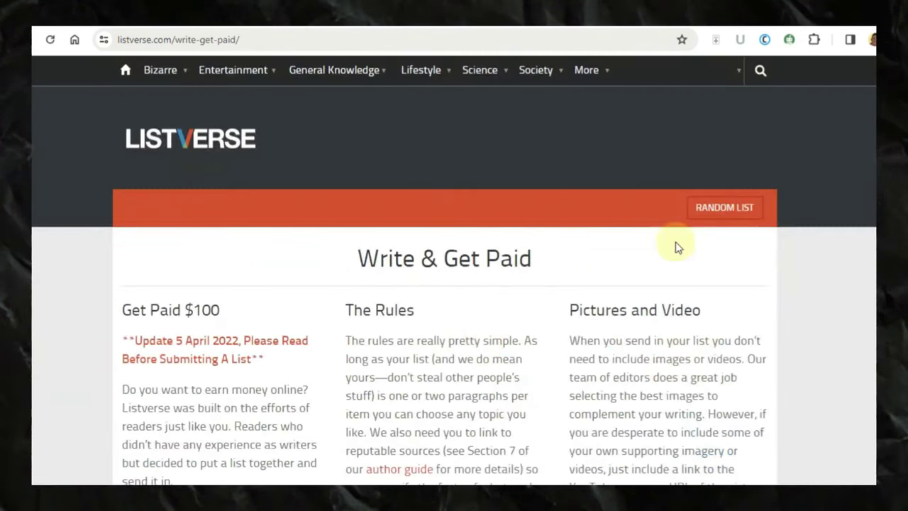
pyautogui.scroll(-3, 454, 284)
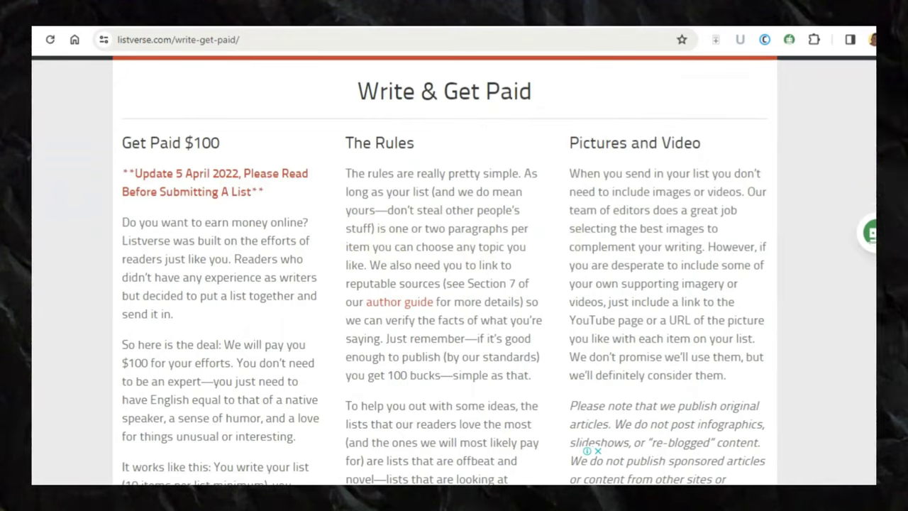
pyautogui.scroll(-3, 639, 283)
pyautogui.scroll(4, 638, 284)
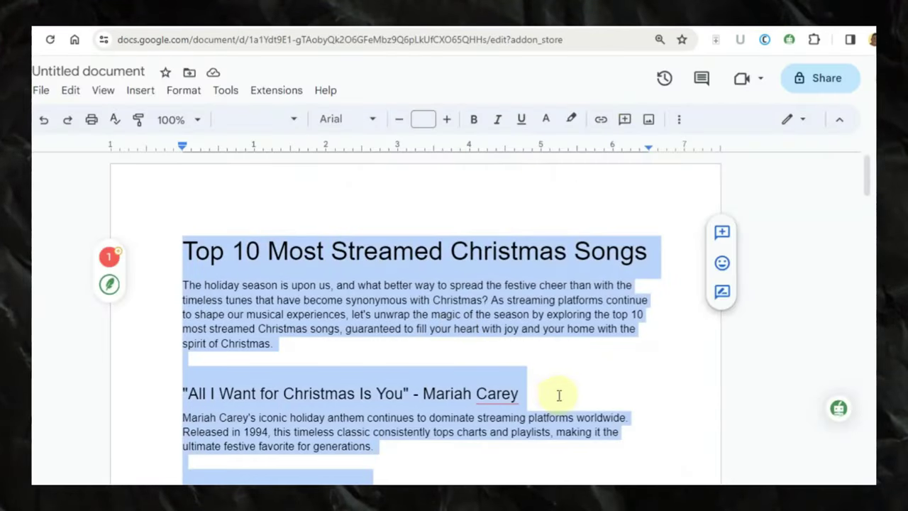
# Step: Clear the selection and look over the article in Google Docs, and open Listverse's Submit A List form
pyautogui.click(560, 396)
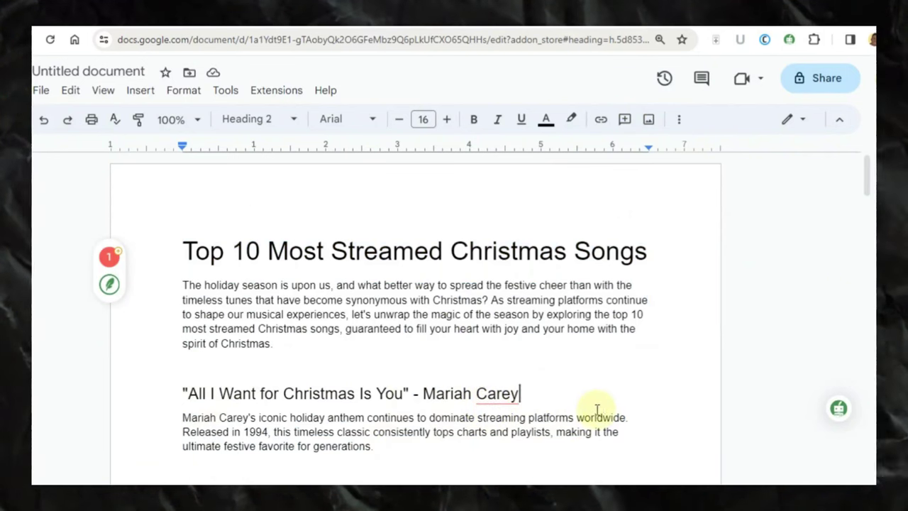
pyautogui.moveTo(866, 178); pyautogui.dragTo(871, 201)
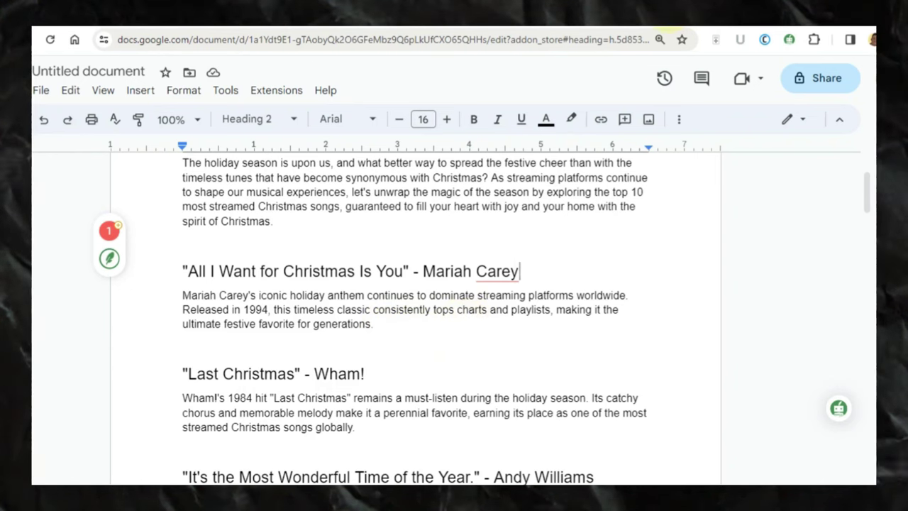
pyautogui.click(702, 17)
pyautogui.scroll(-6, 644, 226)
pyautogui.click(644, 225)
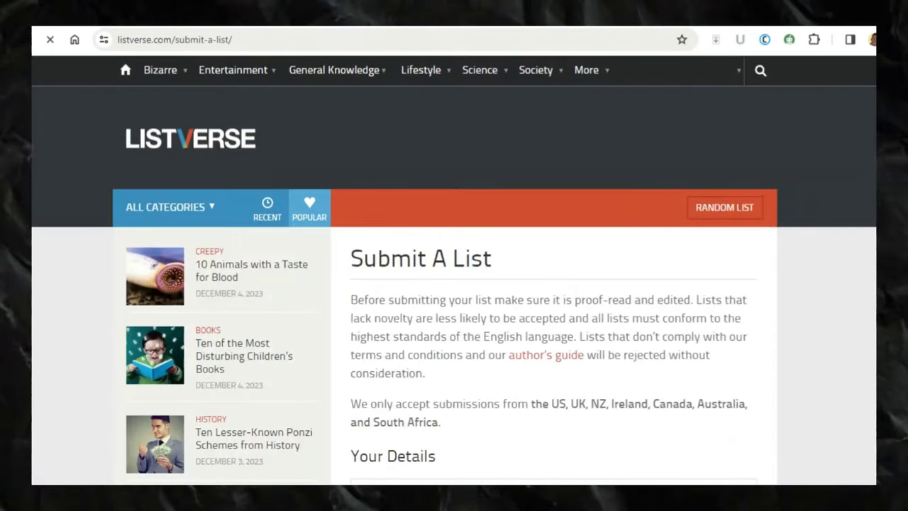
# Step: Examine the author name, email, PayPal email and author blurb fields under Your Details in the submission form
pyautogui.scroll(-4, 640, 229)
pyautogui.click(431, 185)
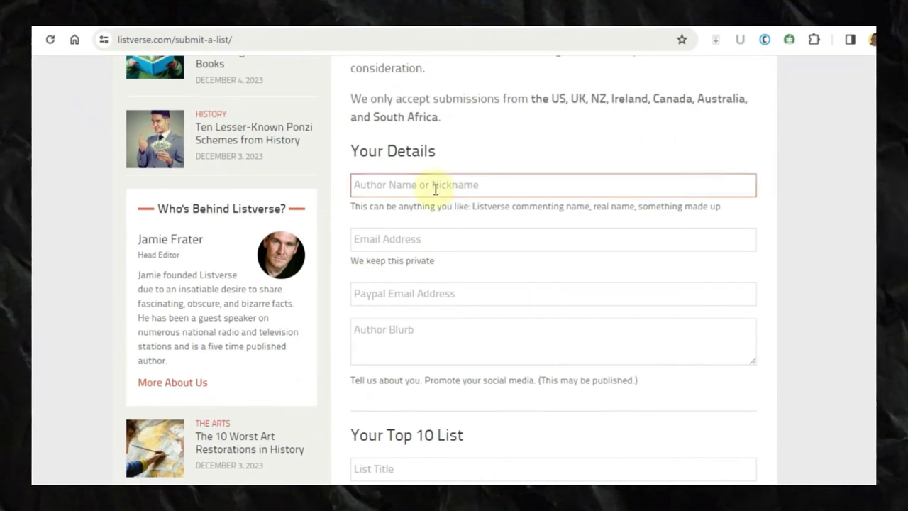
pyautogui.click(402, 231)
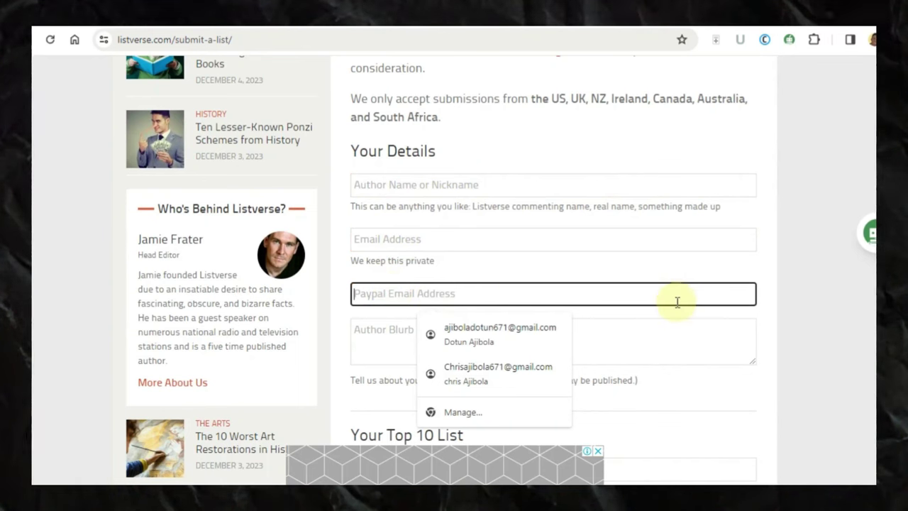
pyautogui.click(557, 336)
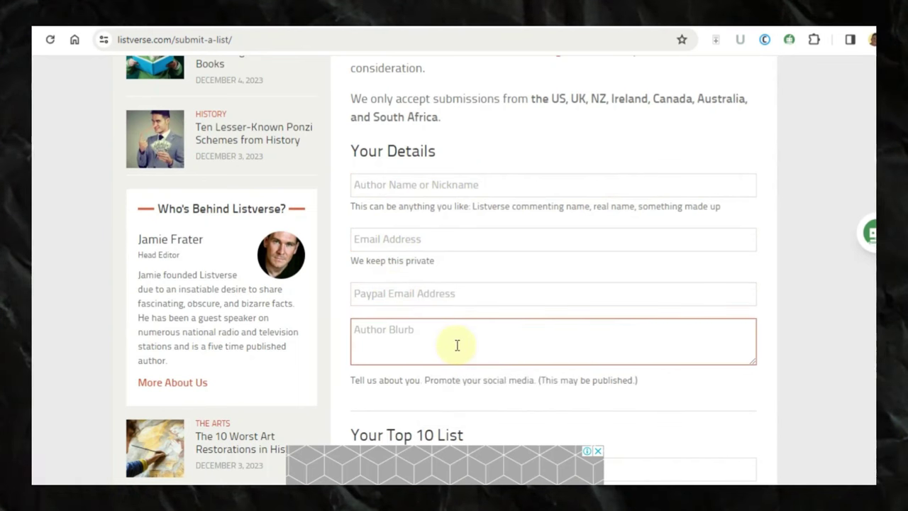
pyautogui.click(390, 336)
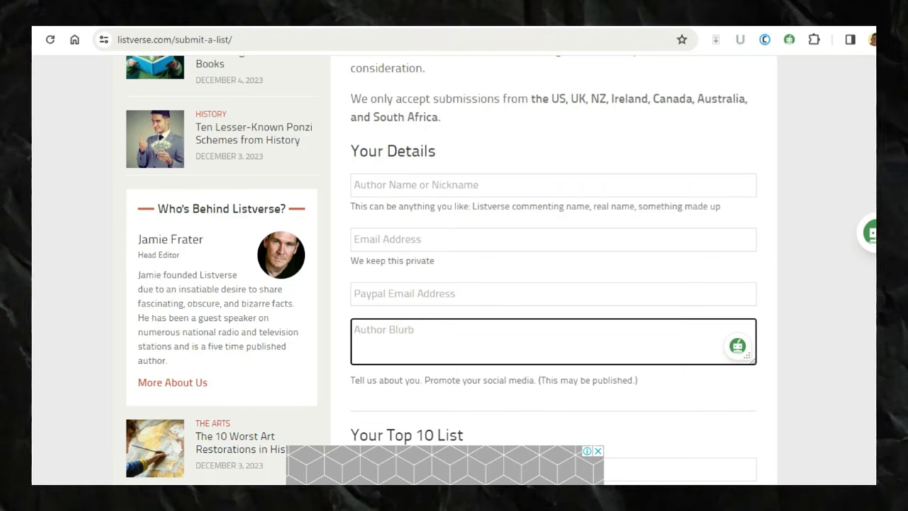
# Step: Copy the article title "Top 10 Most Streamed Christmas Songs" from Google Docs into the List Title field of Listverse's submission form
pyautogui.scroll(-3, 607, 223)
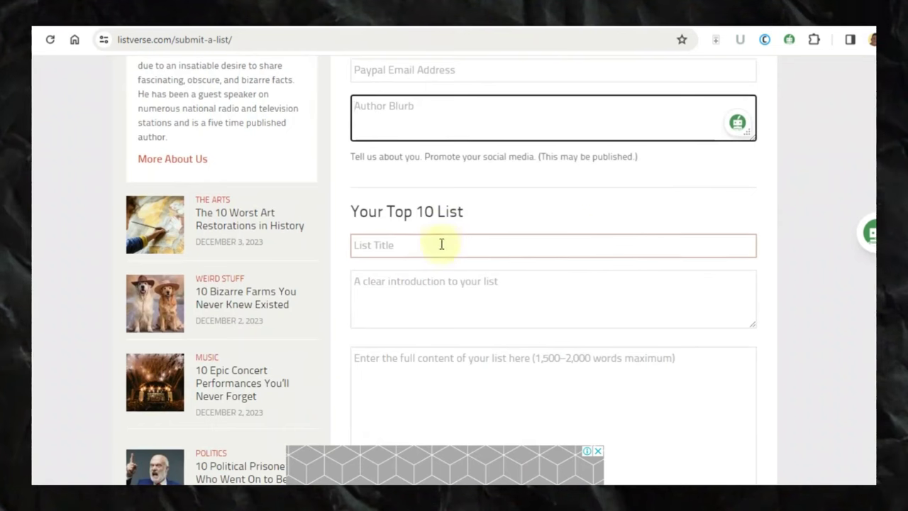
pyautogui.click(419, 243)
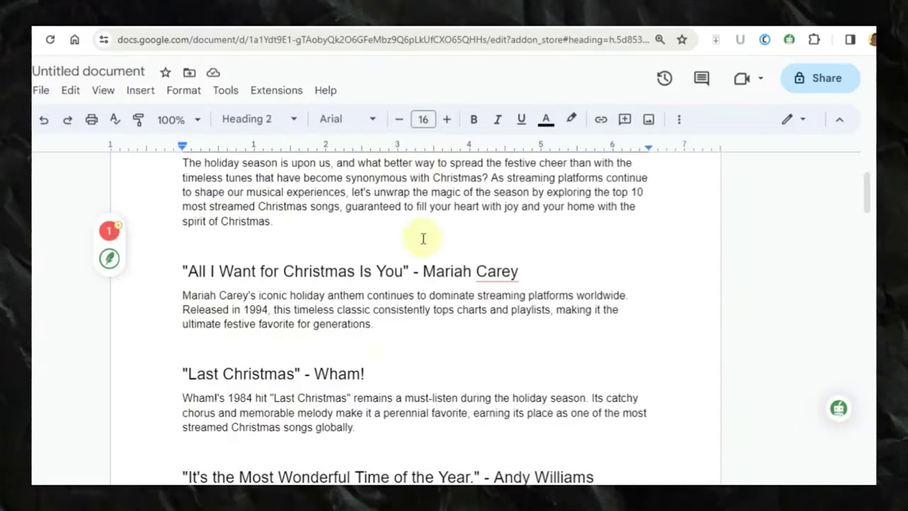
pyautogui.moveTo(866, 192); pyautogui.dragTo(860, 149)
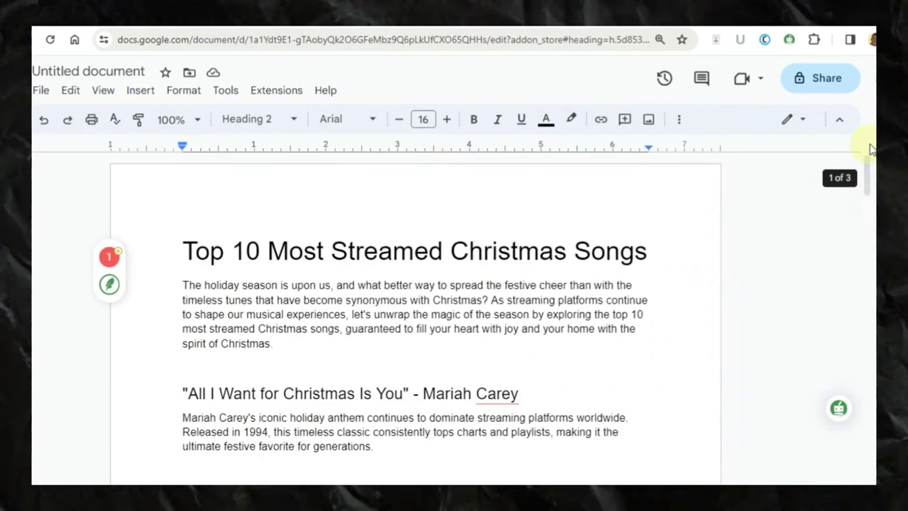
pyautogui.tripleClick(406, 255)
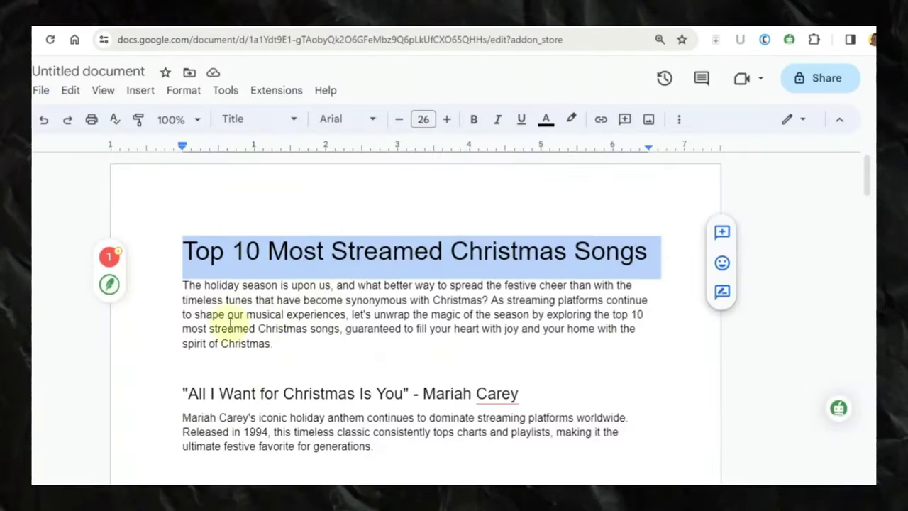
pyautogui.click(220, 300)
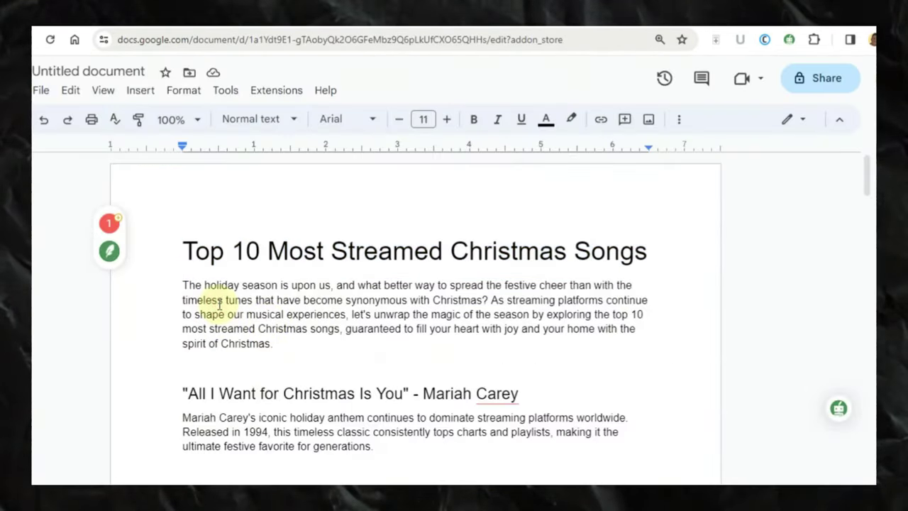
pyautogui.hotkey('ctrl', 'a')
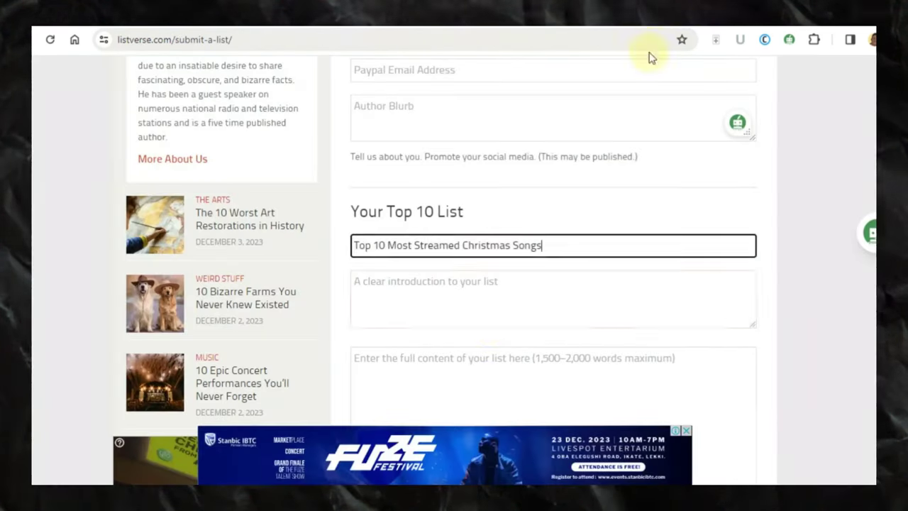
# Step: Copy the article's introduction paragraph from Google Docs into the list introduction field of the Listverse form
pyautogui.click(455, 305)
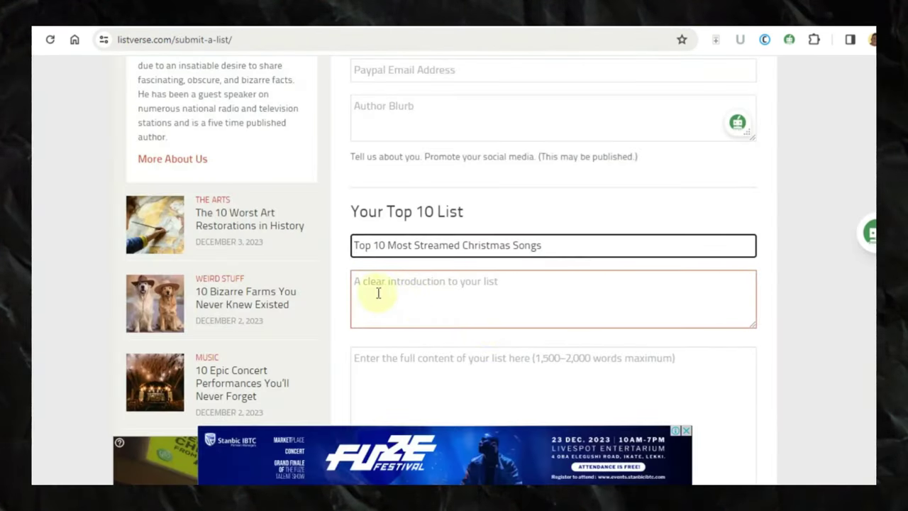
pyautogui.click(448, 281)
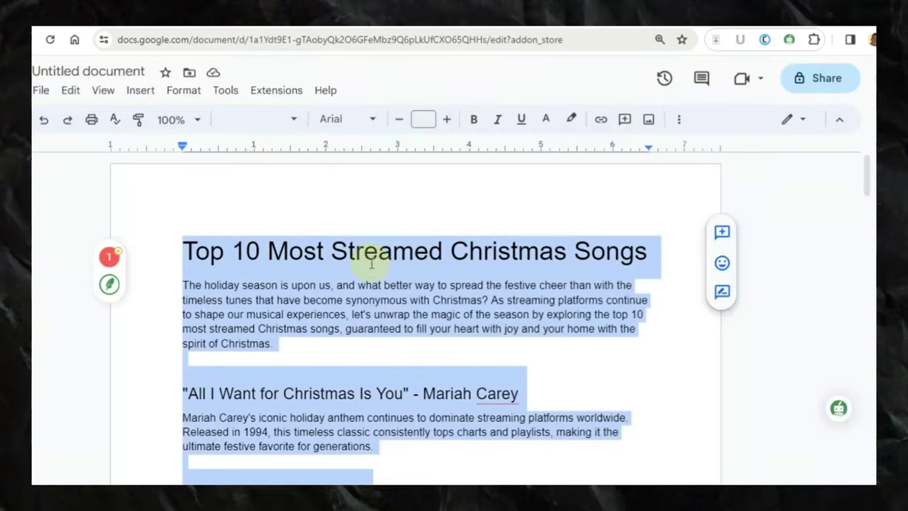
pyautogui.click(364, 324)
pyautogui.moveTo(293, 344); pyautogui.dragTo(188, 283)
pyautogui.hotkey('ctrl', 'c')
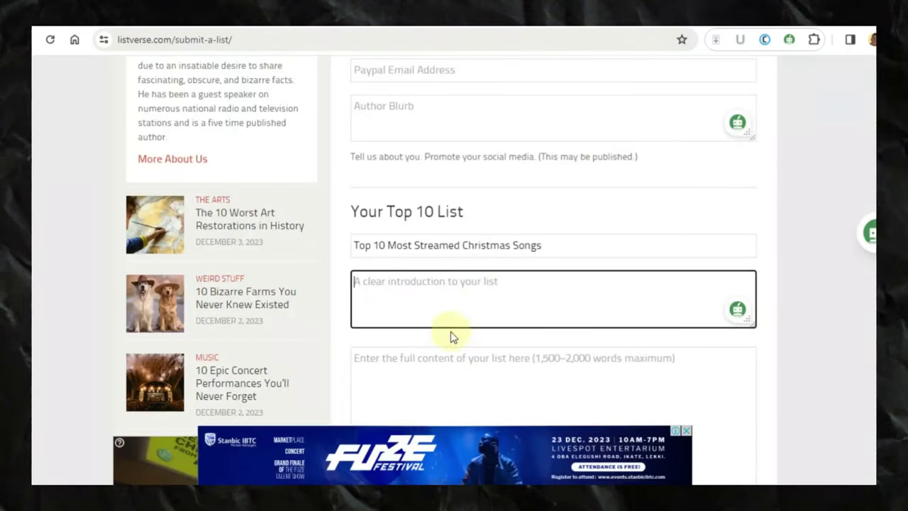
pyautogui.click(426, 298)
pyautogui.hotkey('ctrl', 'v')
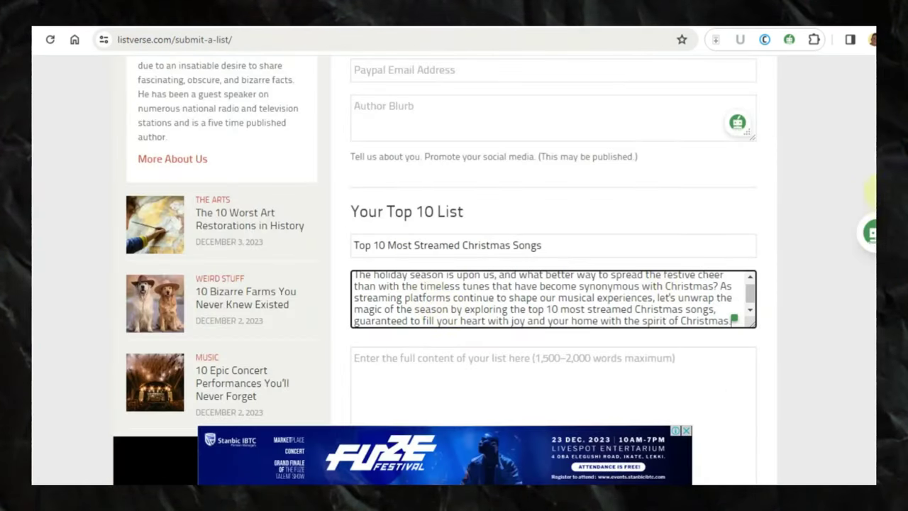
# Step: Copy the article from the "All I Want for Christmas Is You" heading through the conclusion into the form's full list content field
pyautogui.scroll(-3, 816, 203)
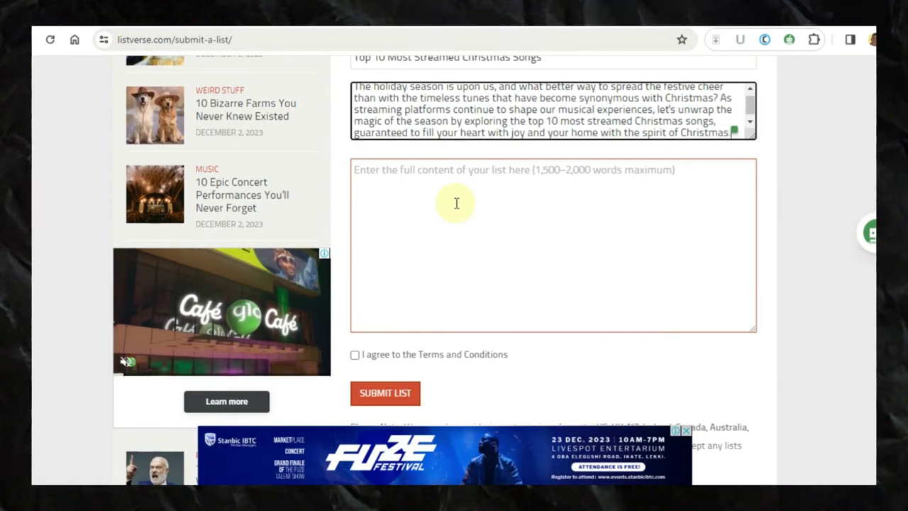
pyautogui.click(553, 177)
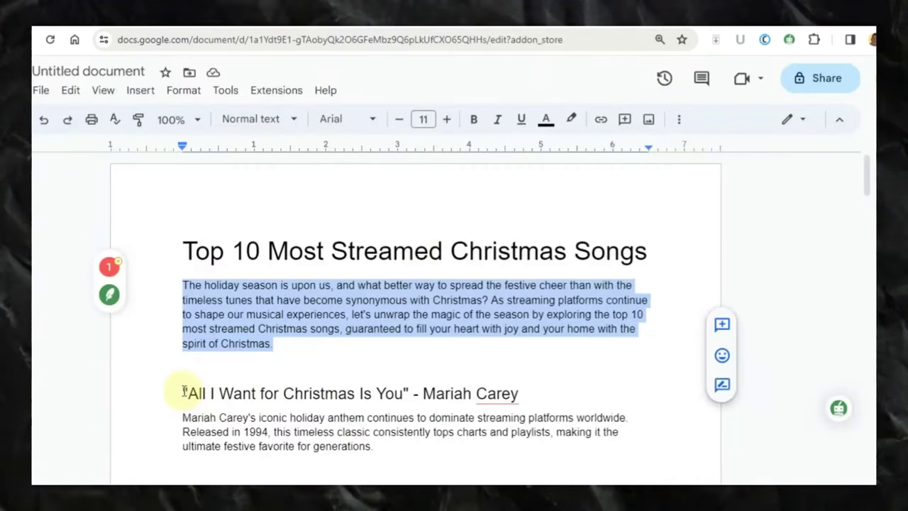
pyautogui.moveTo(183, 391); pyautogui.dragTo(460, 234)
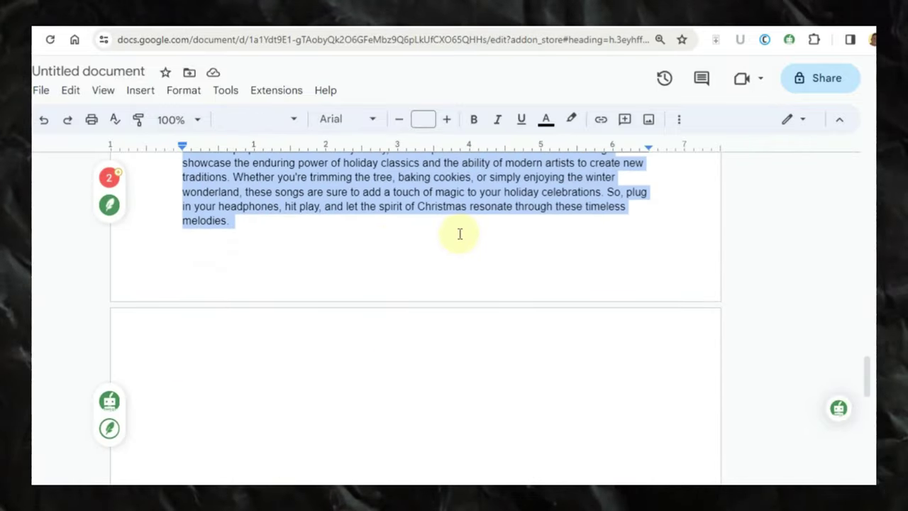
pyautogui.hotkey('ctrl', 'Tab')
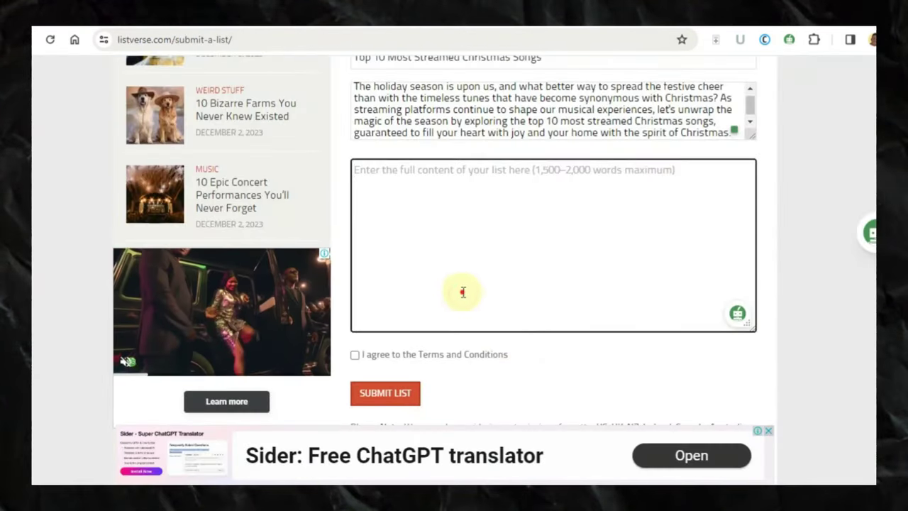
pyautogui.hotkey('ctrl', 'v')
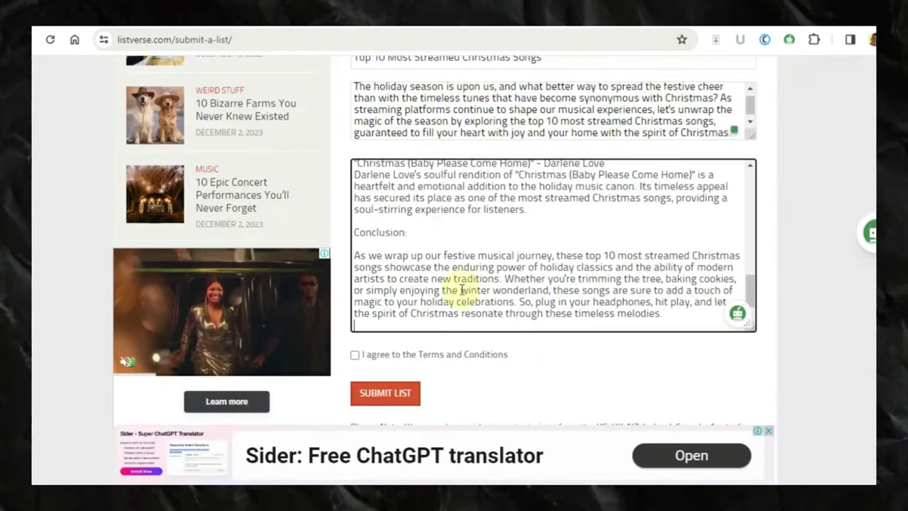
# Step: Agree to the Terms and Conditions and submit the list
pyautogui.click(355, 355)
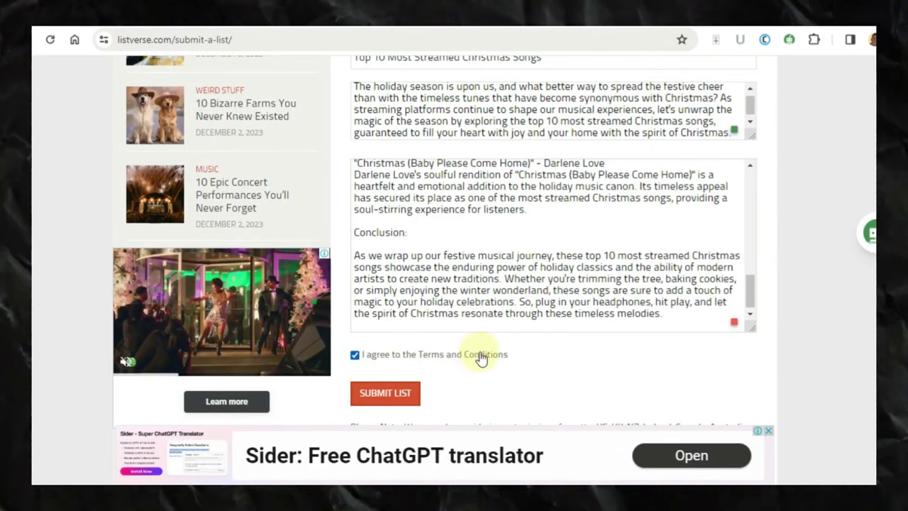
pyautogui.click(397, 400)
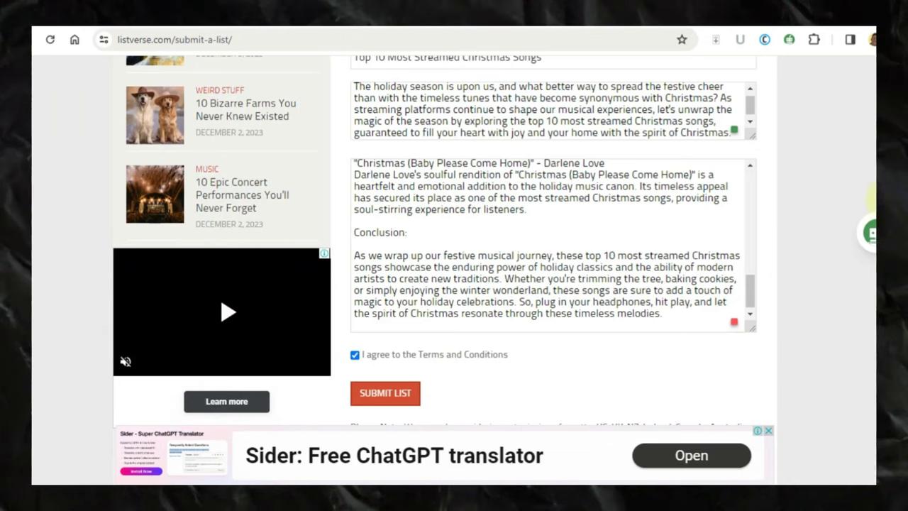
# Step: Switch to Google News and look over the "top 10" search results for list topics
pyautogui.scroll(-3, 871, 197)
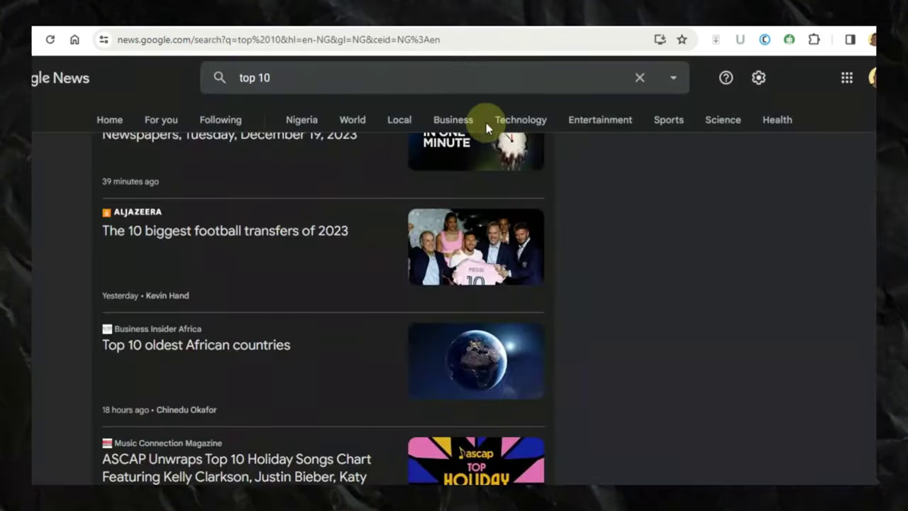
pyautogui.scroll(3, 386, 227)
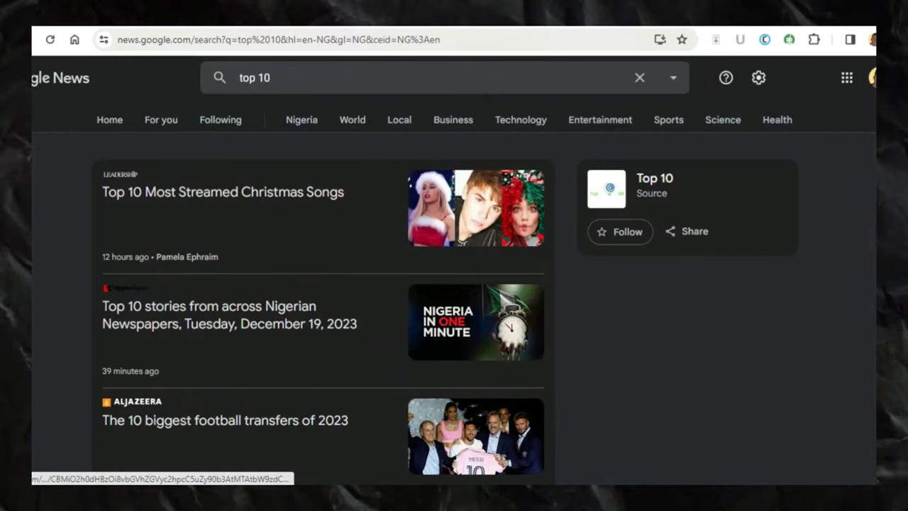